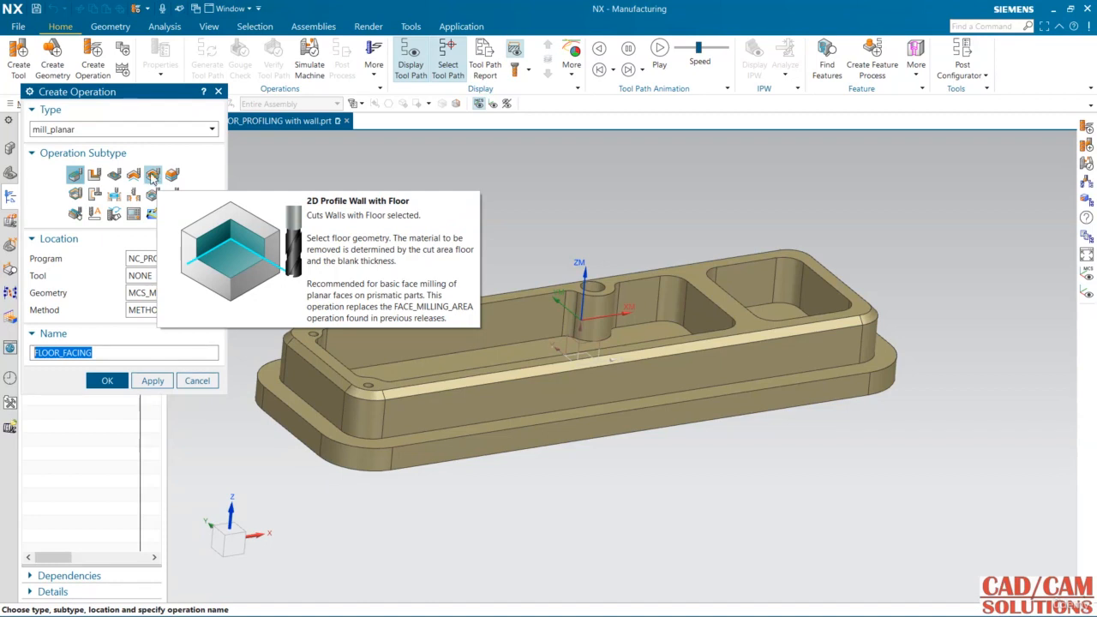
Choose the 2D Profile Wall with Floor subtype for the new operation, with program PROGRAM and tool UGT0201_002.
left_click(151, 176)
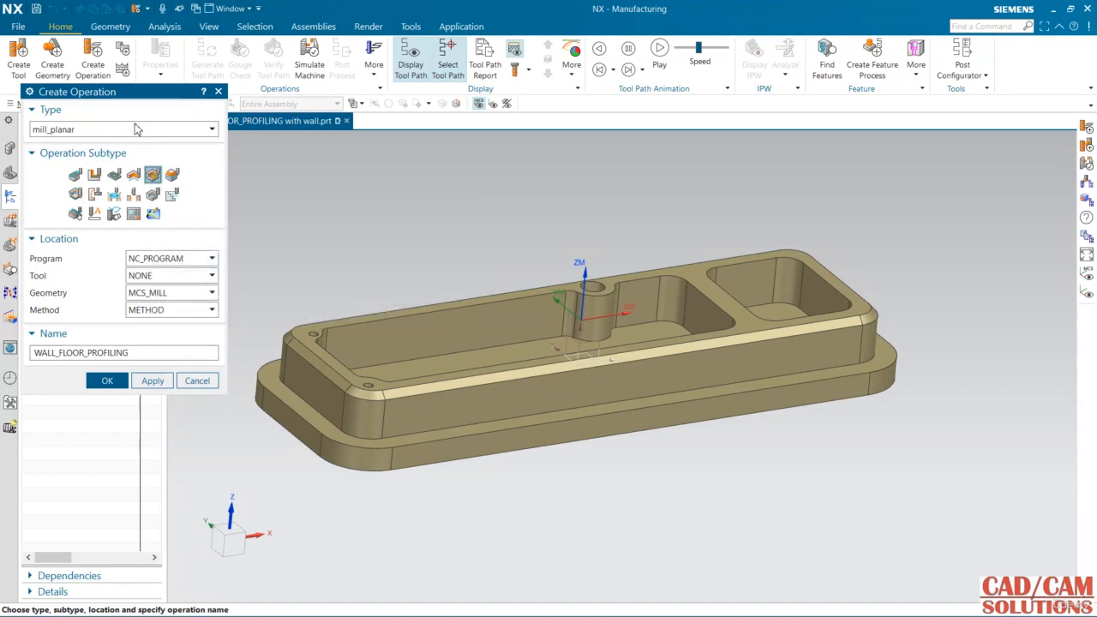
left_click_drag(148, 96, 223, 86)
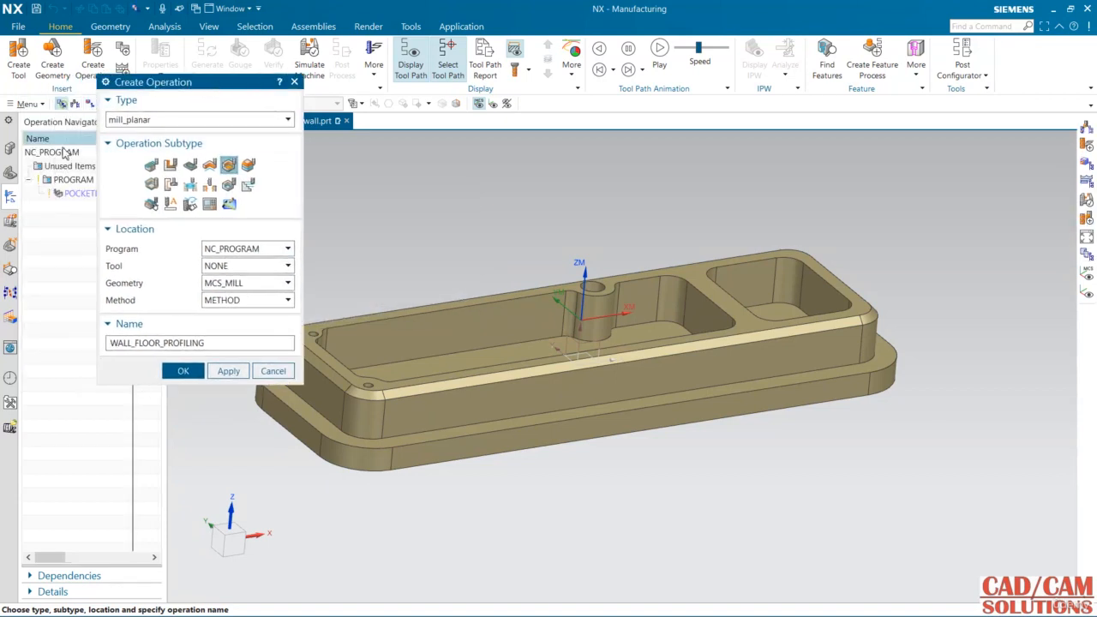
left_click(71, 180)
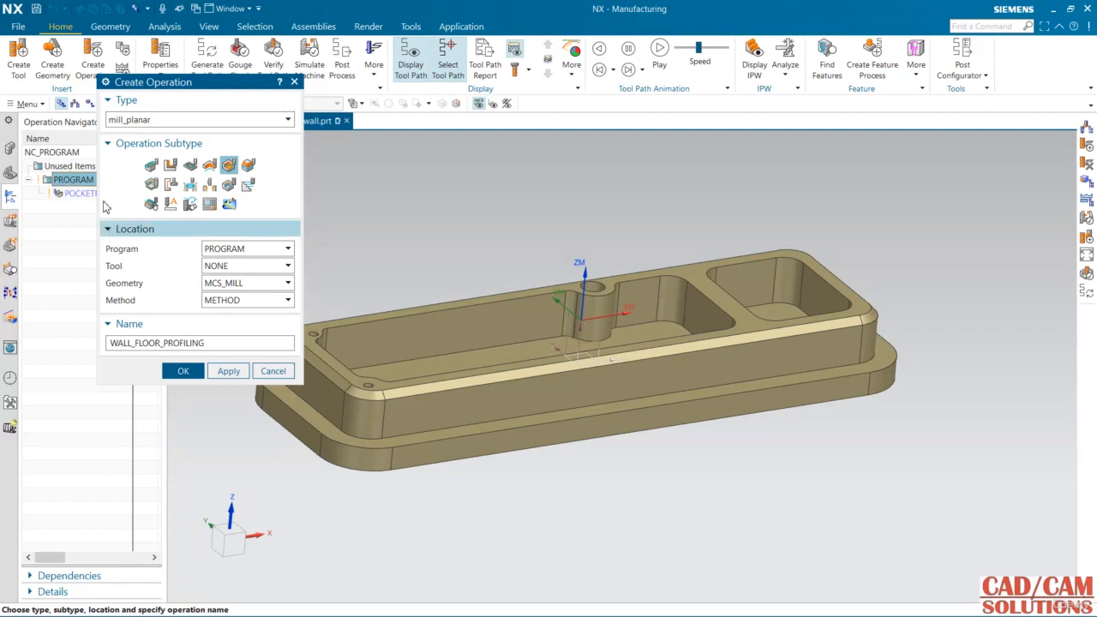
left_click(75, 103)
left_click(74, 181)
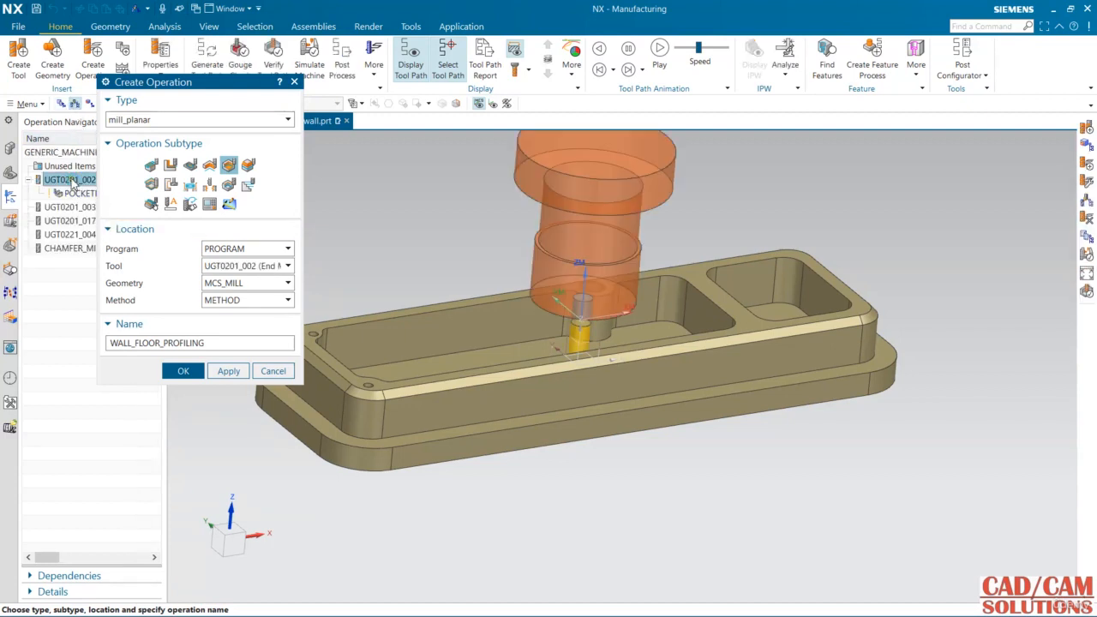
left_click(252, 267)
left_click(252, 268)
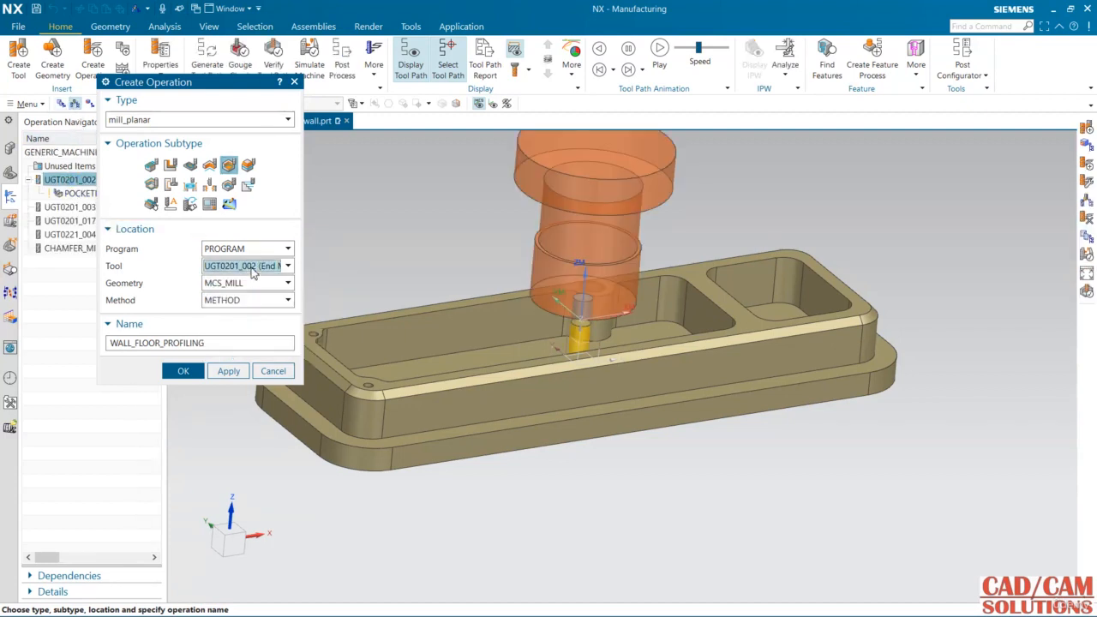
Assign the WORKPIECE geometry and the MILL_FINISH method, and create the wall floor profiling operation.
left_click(90, 102)
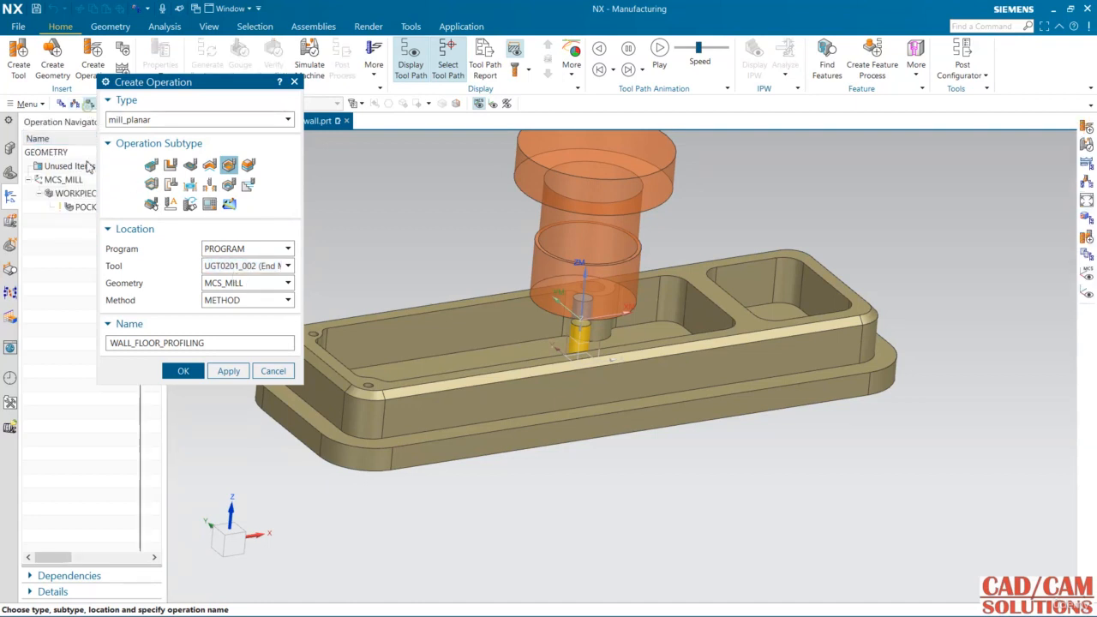
left_click(77, 193)
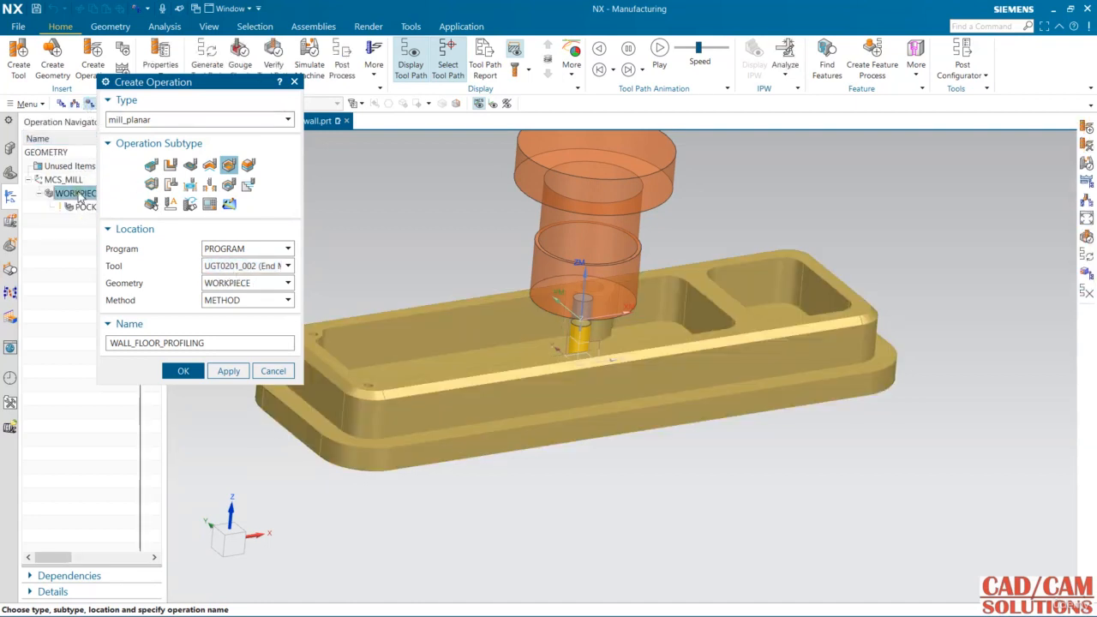
left_click(257, 300)
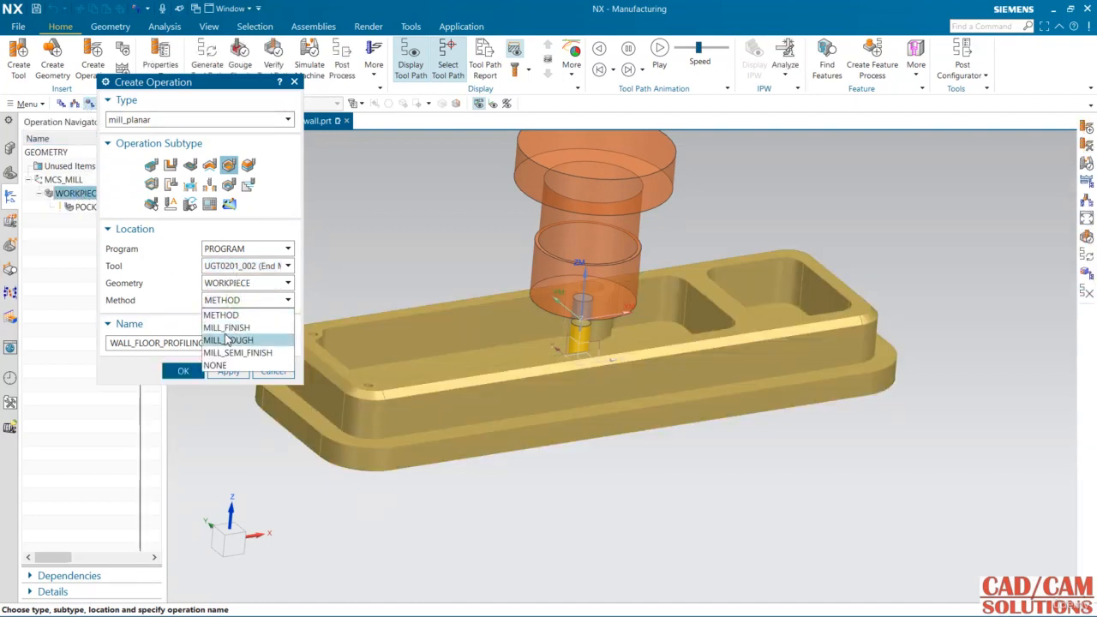
left_click(227, 324)
left_click(182, 374)
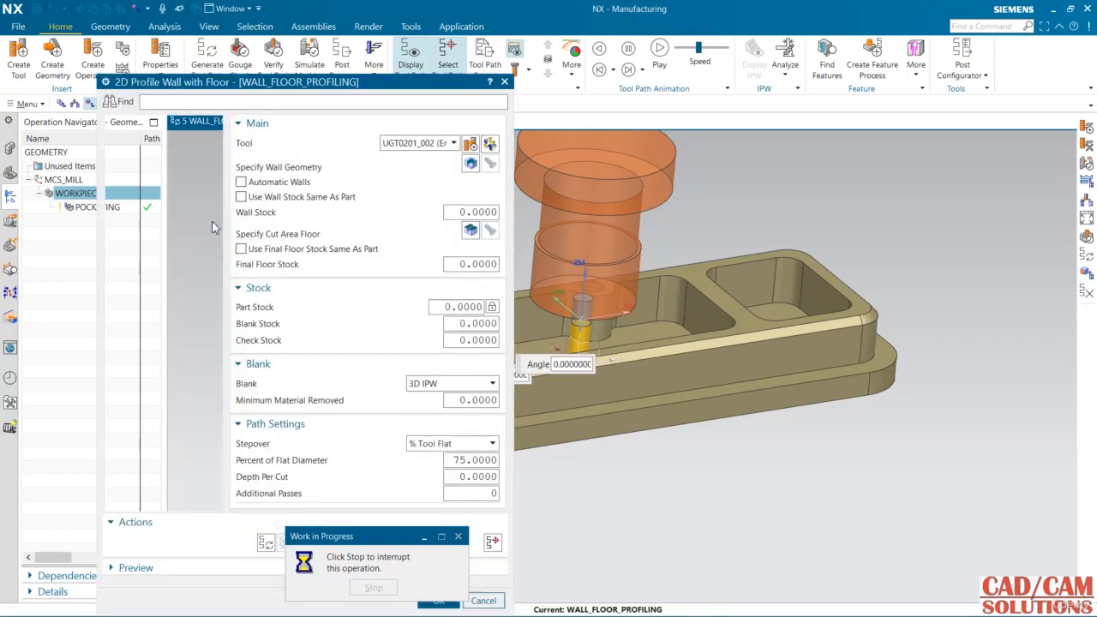
Specify the outer side walls of the raised body as wall geometry using the Tangent Faces selection rule.
left_click_drag(229, 82, 168, 36)
middle_click_drag(728, 289, 892, 320, "shift")
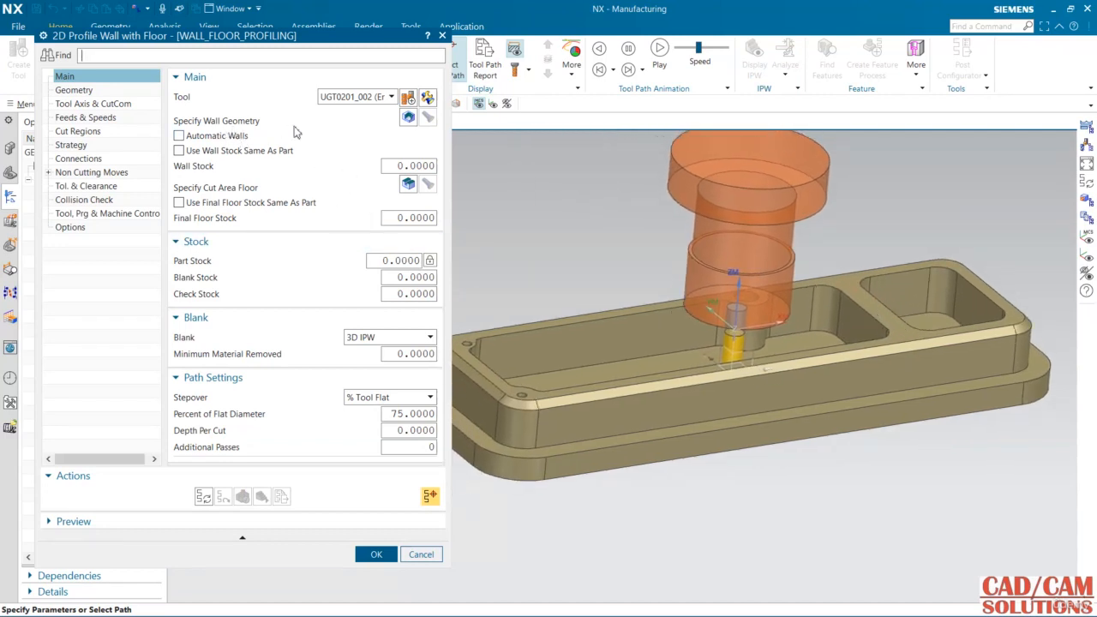
left_click(408, 117)
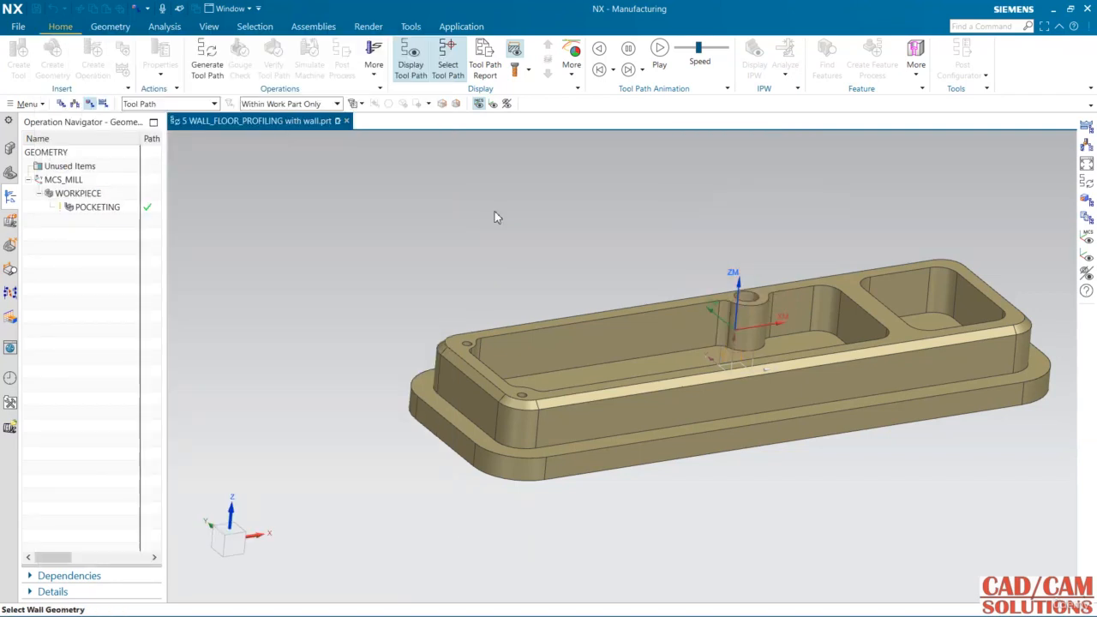
left_click(567, 144)
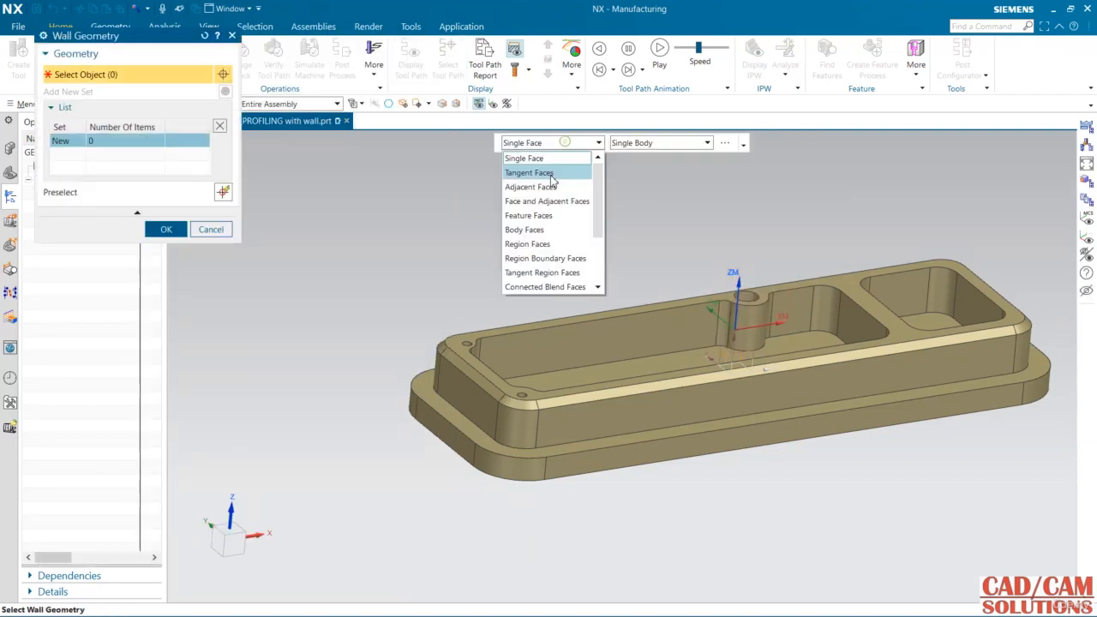
left_click(544, 174)
left_click(563, 418)
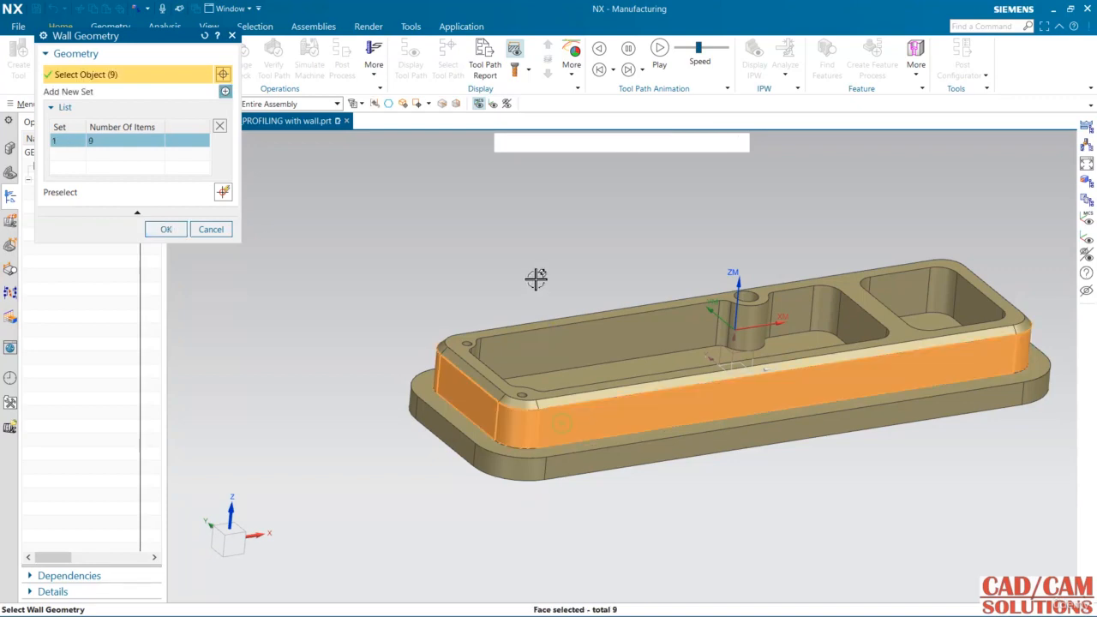
mouse_move(541, 267)
middle_mouse_down()
mouse_move(458, 271)
mouse_move(537, 282)
mouse_move(522, 277)
middle_mouse_up()
left_click(162, 229)
middle_click(356, 225)
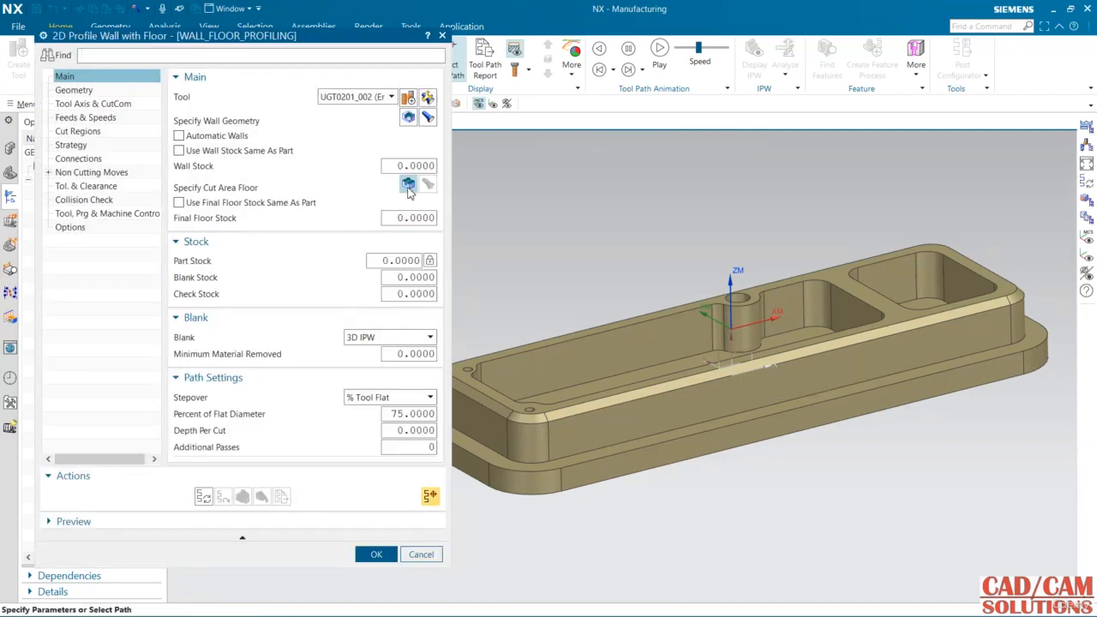
Specify the flat ledge face around the base of the outer walls as the cut area floor.
left_click(407, 185)
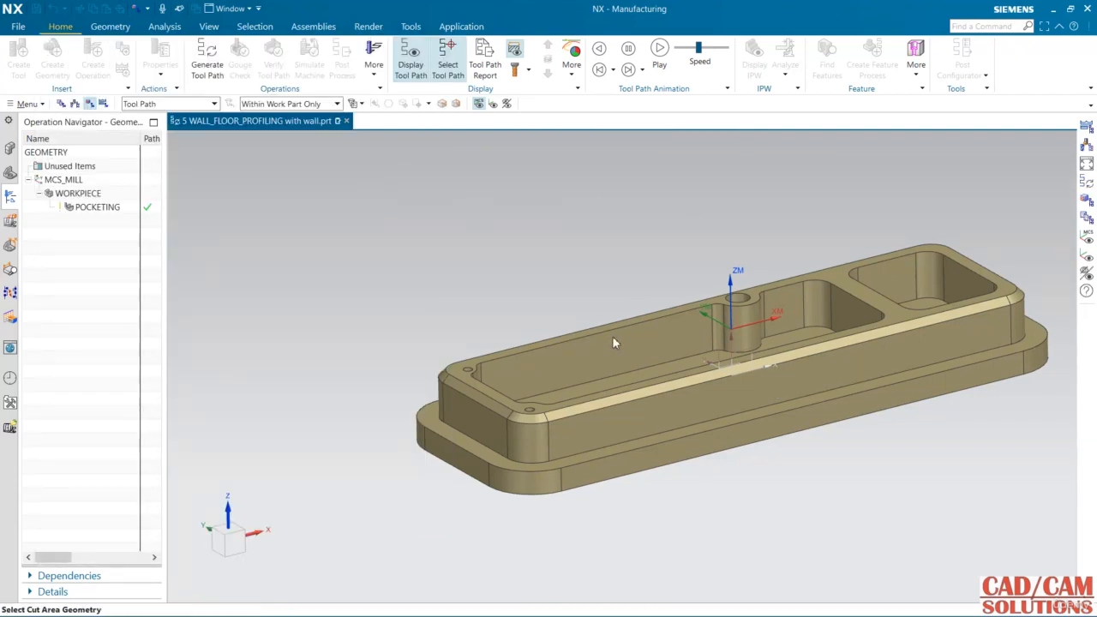
left_click(488, 458)
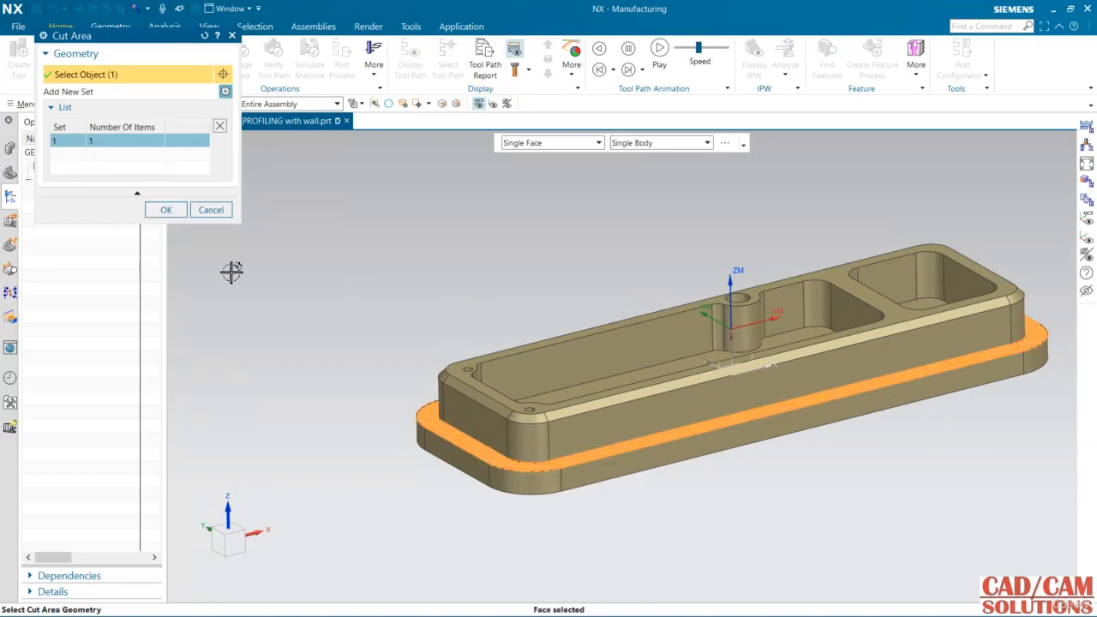
left_click(165, 226)
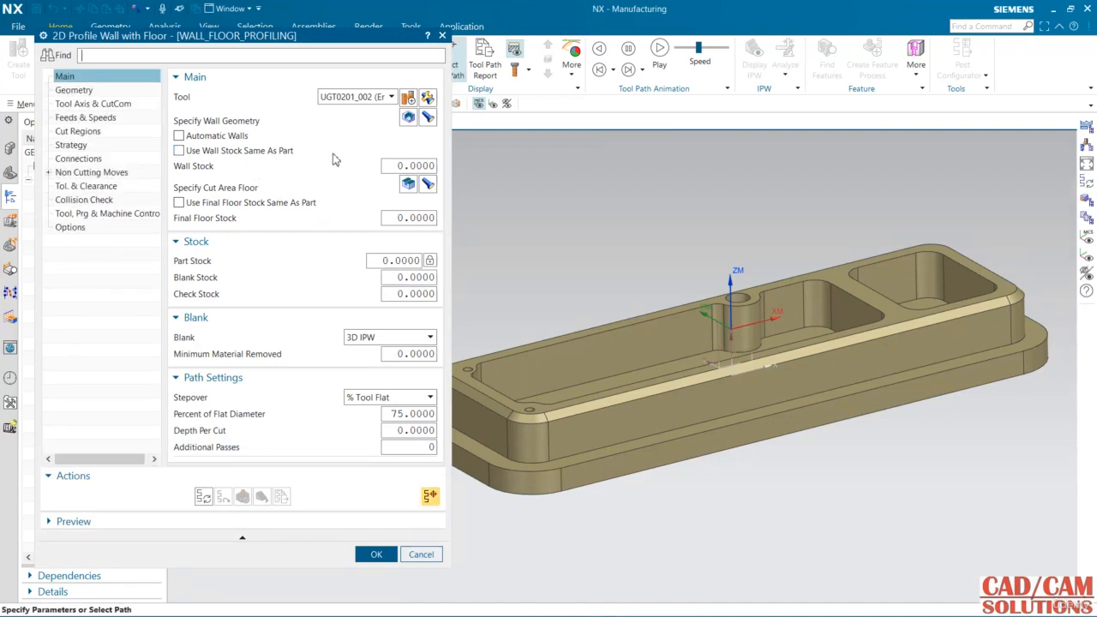
Enable both Use Wall Stock Same As Part and Use Final Floor Stock Same As Part.
left_click(241, 151)
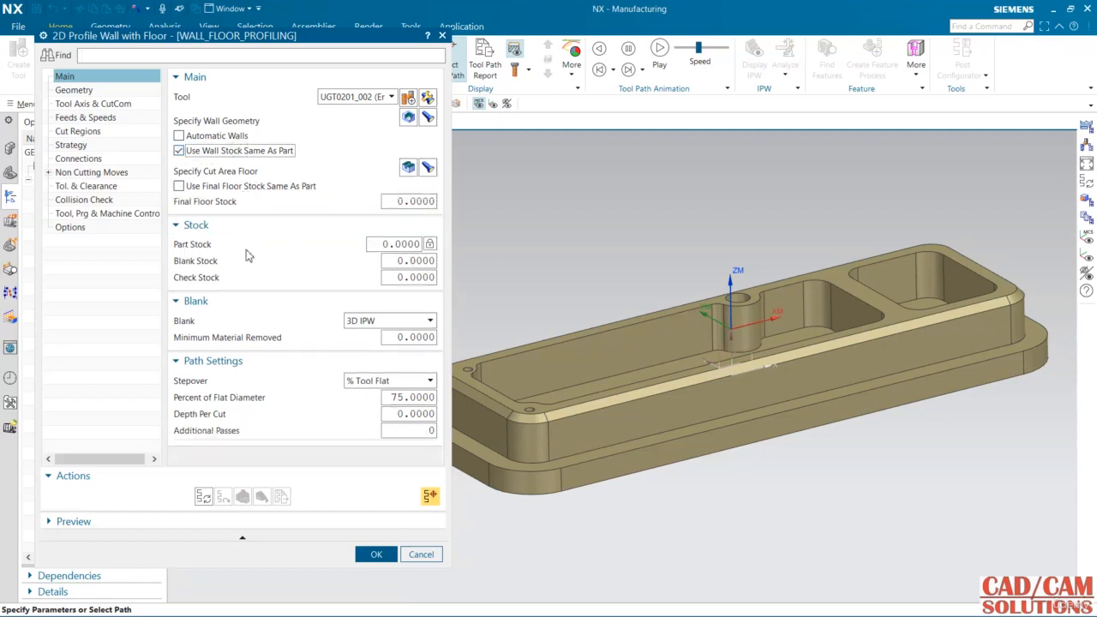
left_click(236, 187)
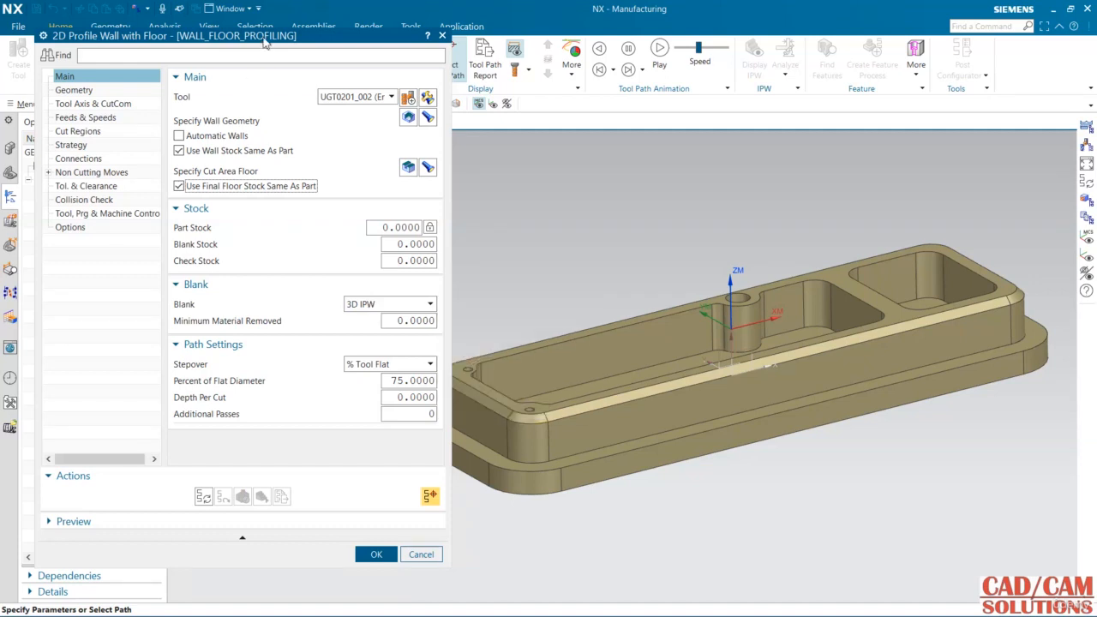
left_click_drag(263, 40, 456, 47)
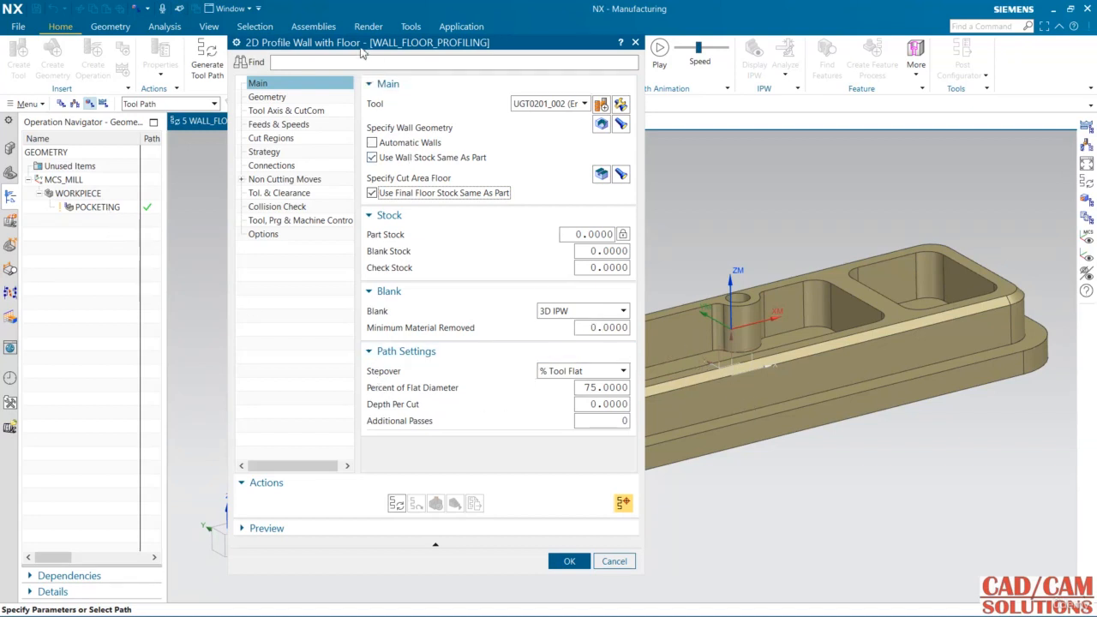
left_click_drag(363, 53, 221, 48)
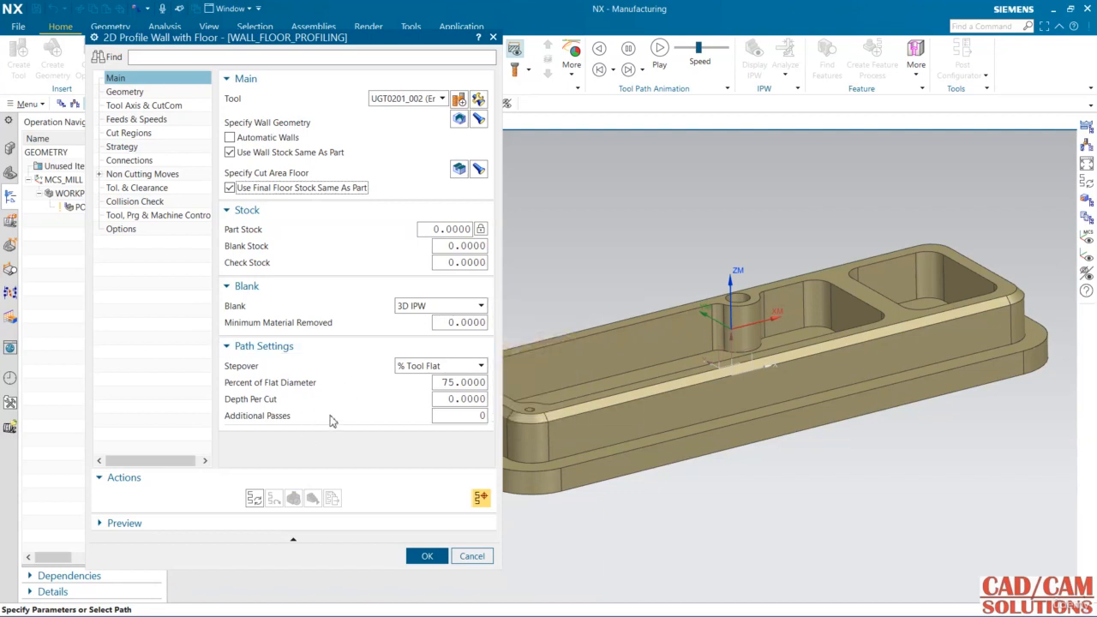
Set the stepover to 40 percent of flat diameter and the depth per cut to 1, and generate the tool path.
double_click(447, 386)
type("40")
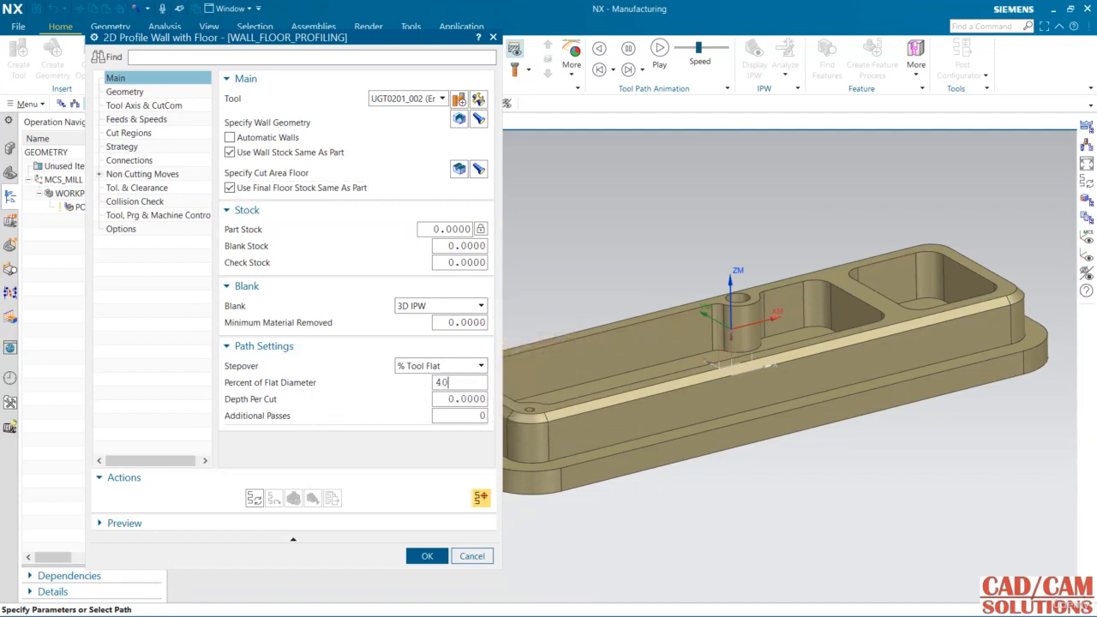
double_click(457, 399)
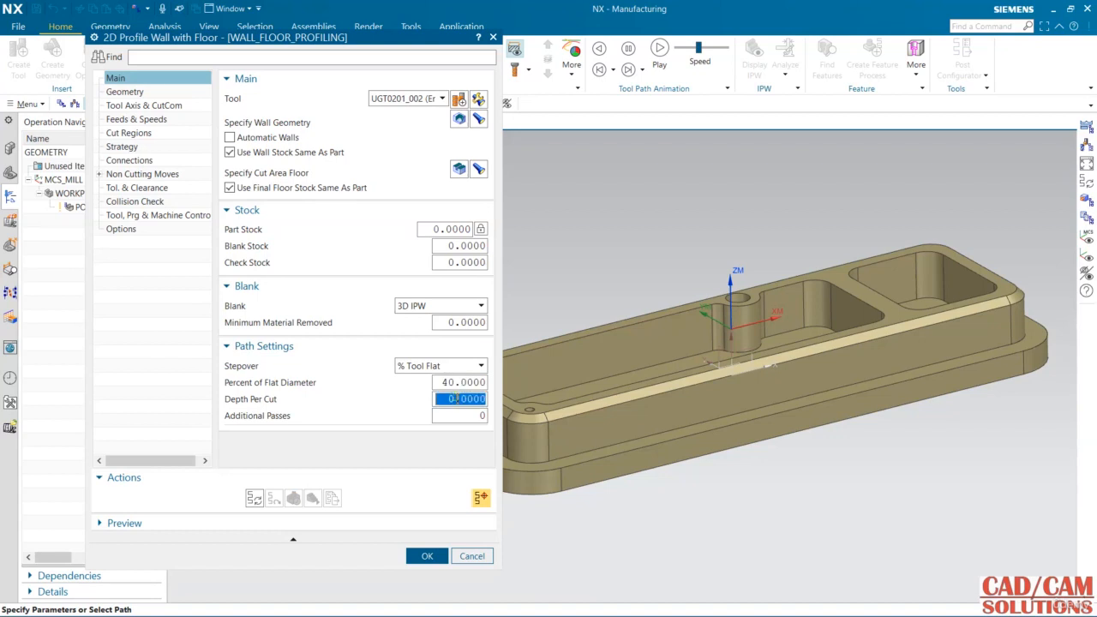
type("1.")
middle_click_drag(742, 262, 708, 377)
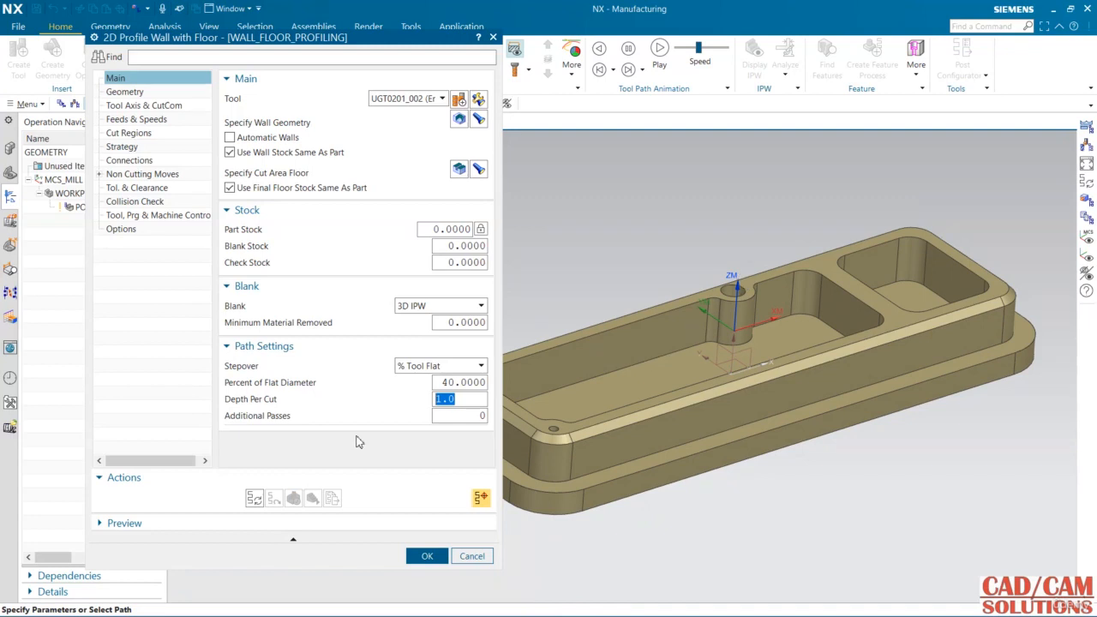
left_click(255, 498)
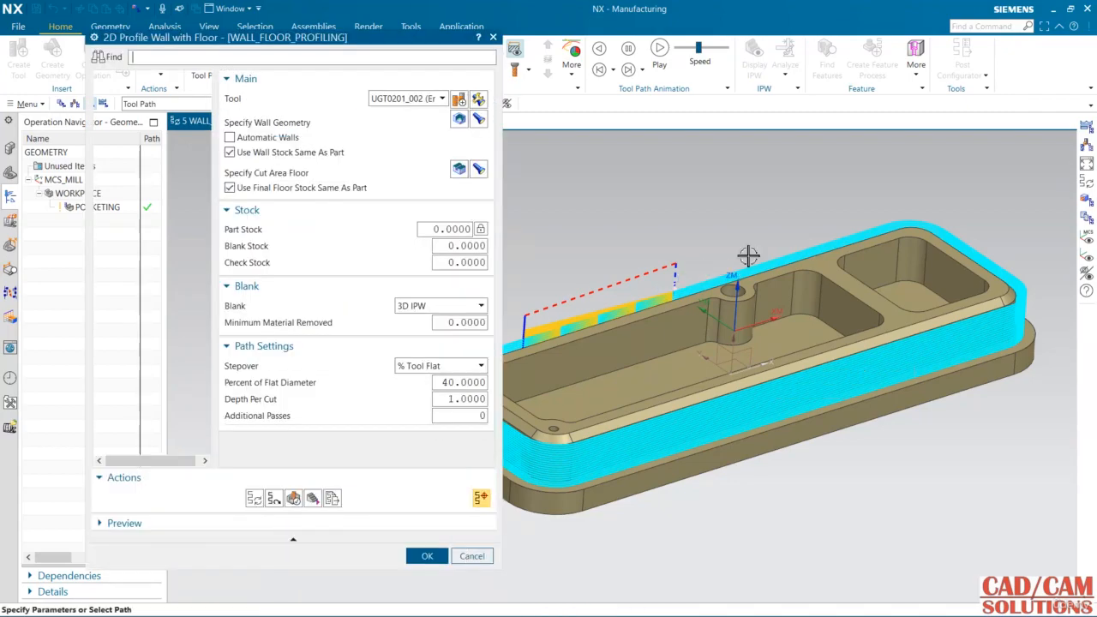
Verify the generated tool path by replaying it at animation speed 9.
middle_click_drag(747, 254, 758, 283)
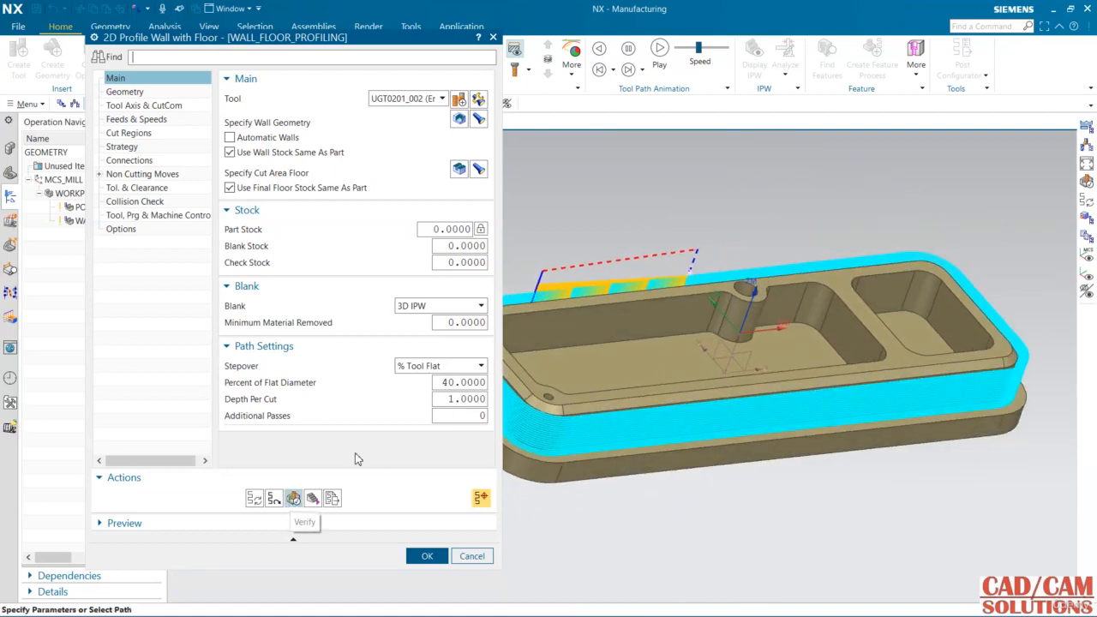
left_click(293, 498)
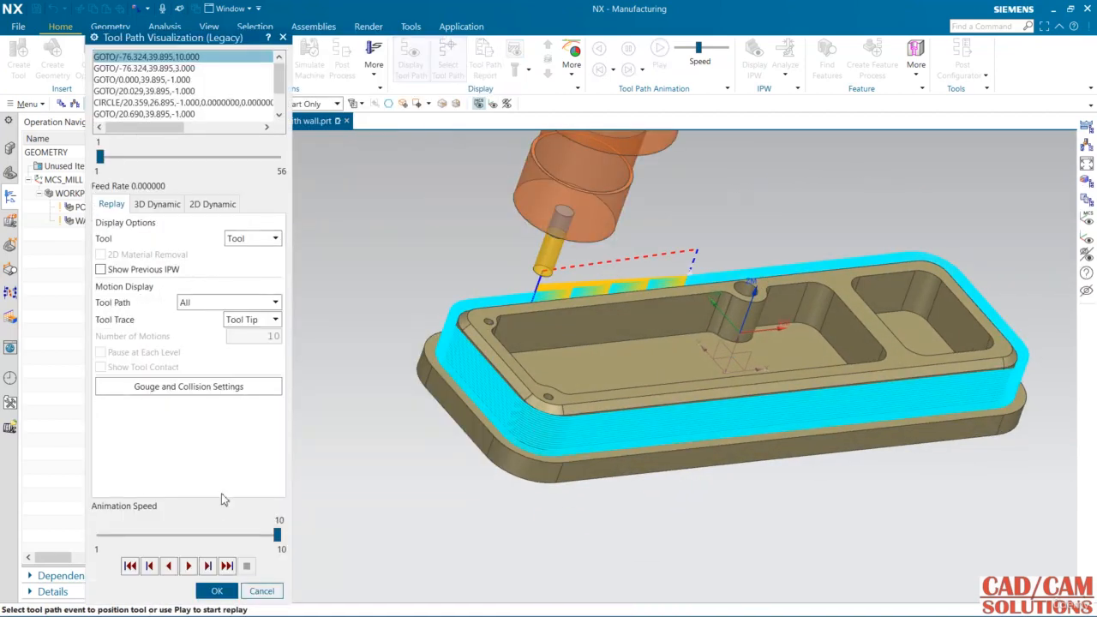
left_click(197, 536)
left_click(188, 566)
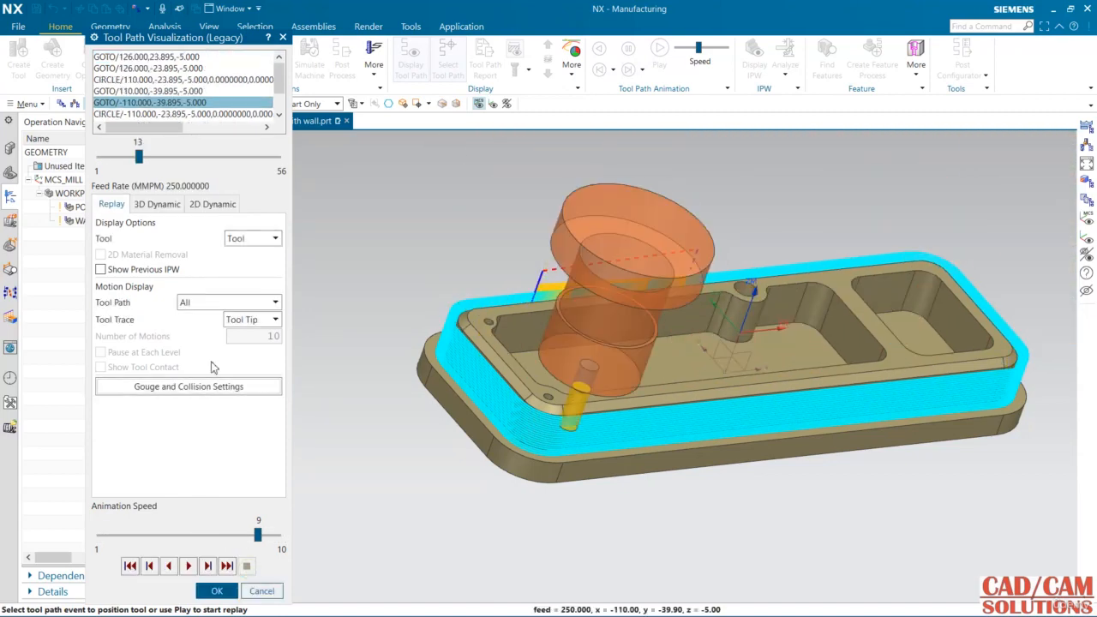
Simulate the material removal of the tool path in 3D Dynamic mode and close the visualization.
left_click(157, 204)
middle_click_drag(366, 293, 571, 353)
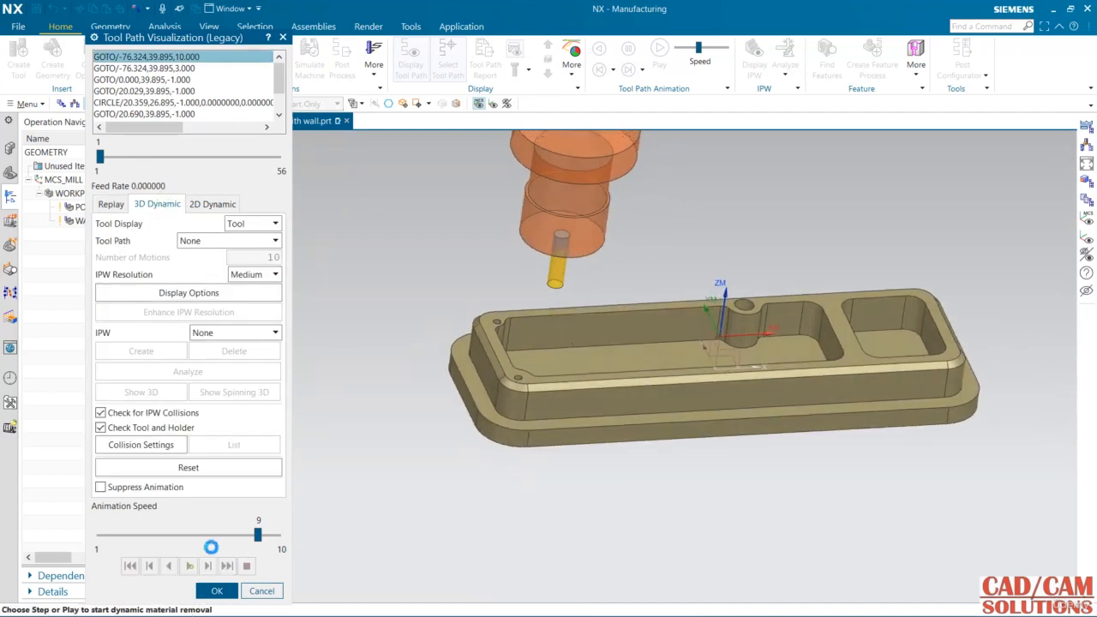
left_click(188, 565)
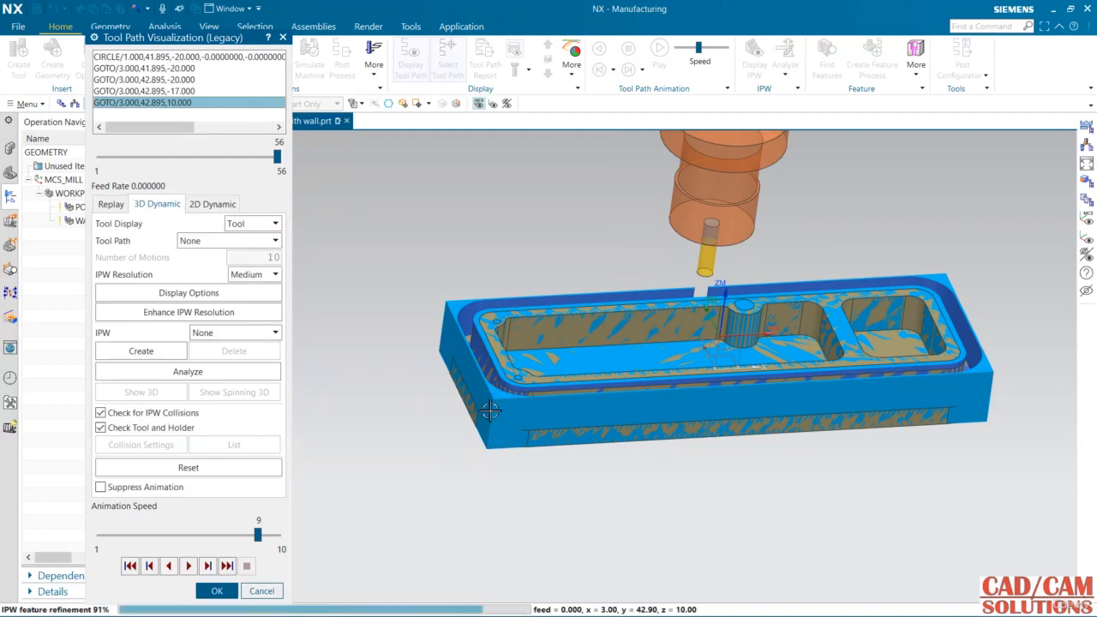
left_click(217, 591)
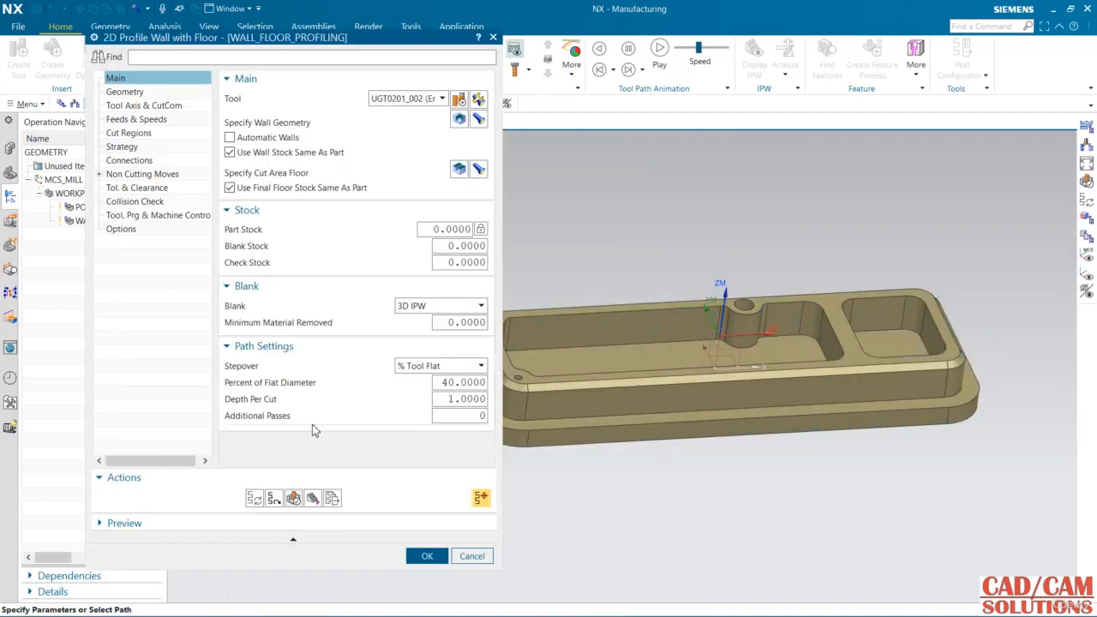
Set the additional passes to 2 and regenerate the tool path.
double_click(446, 399)
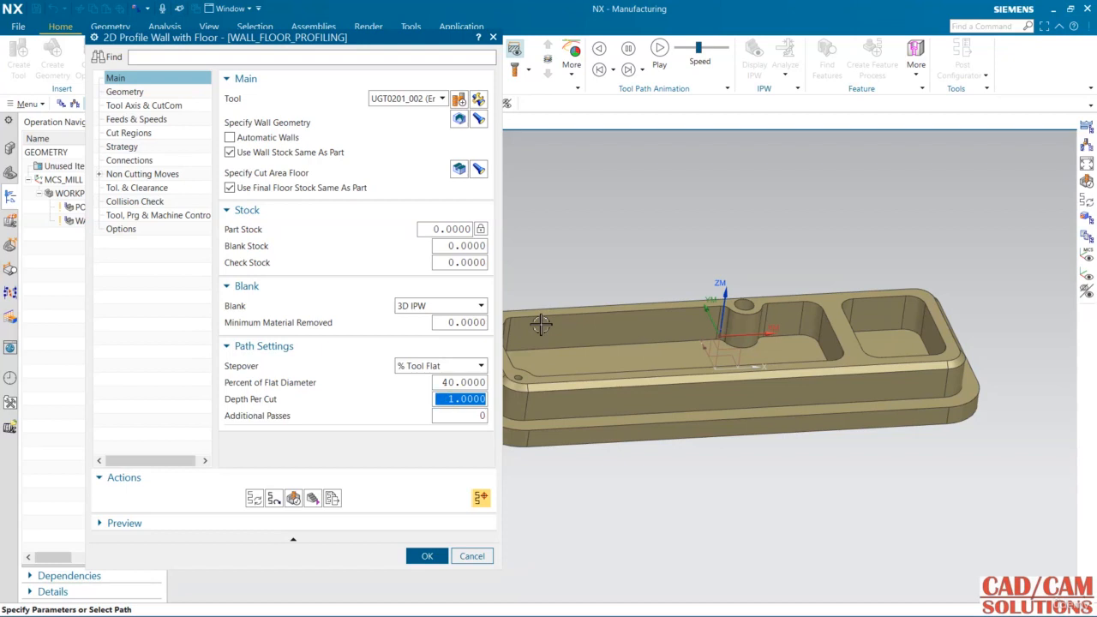
double_click(463, 417)
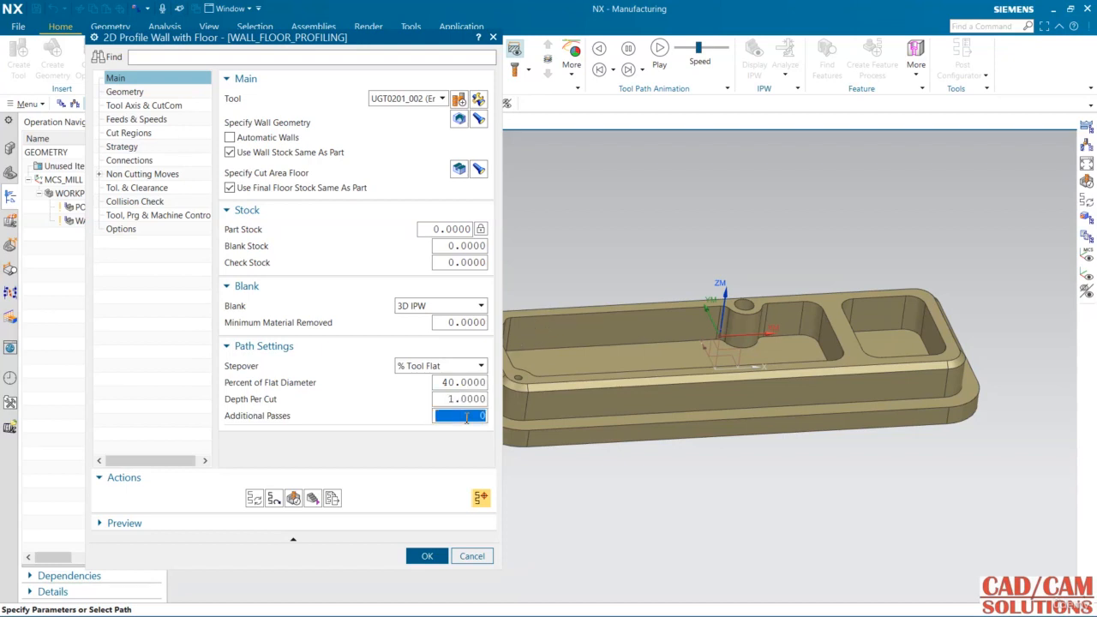
type("2.")
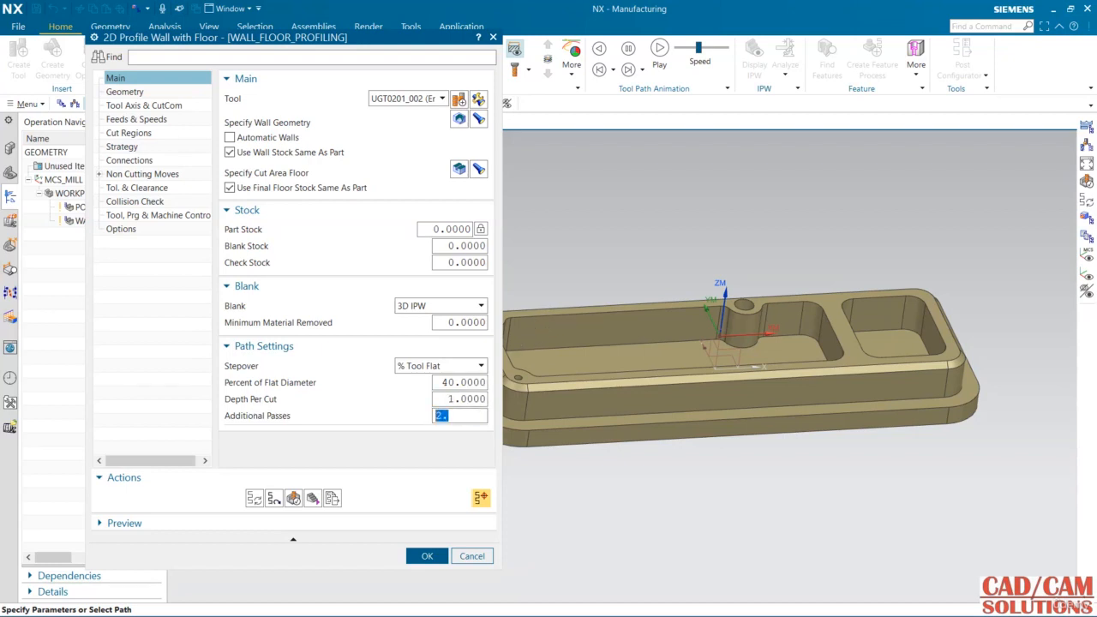
left_click(254, 498)
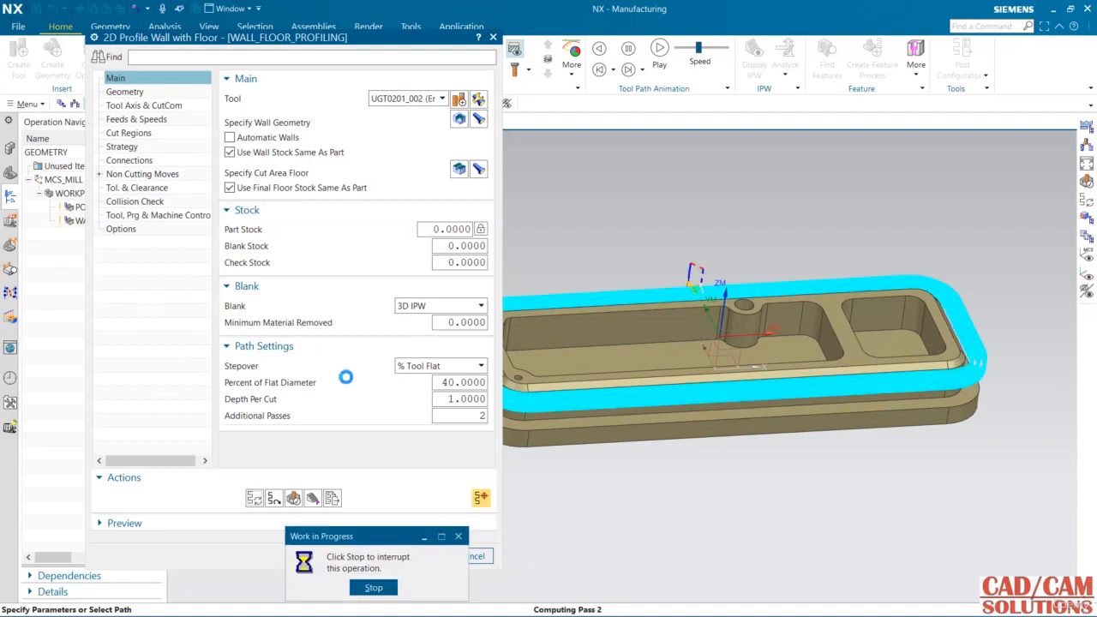
Simulate the material removal of the regenerated tool path in 3D Dynamic mode and close the visualization.
middle_click(346, 377)
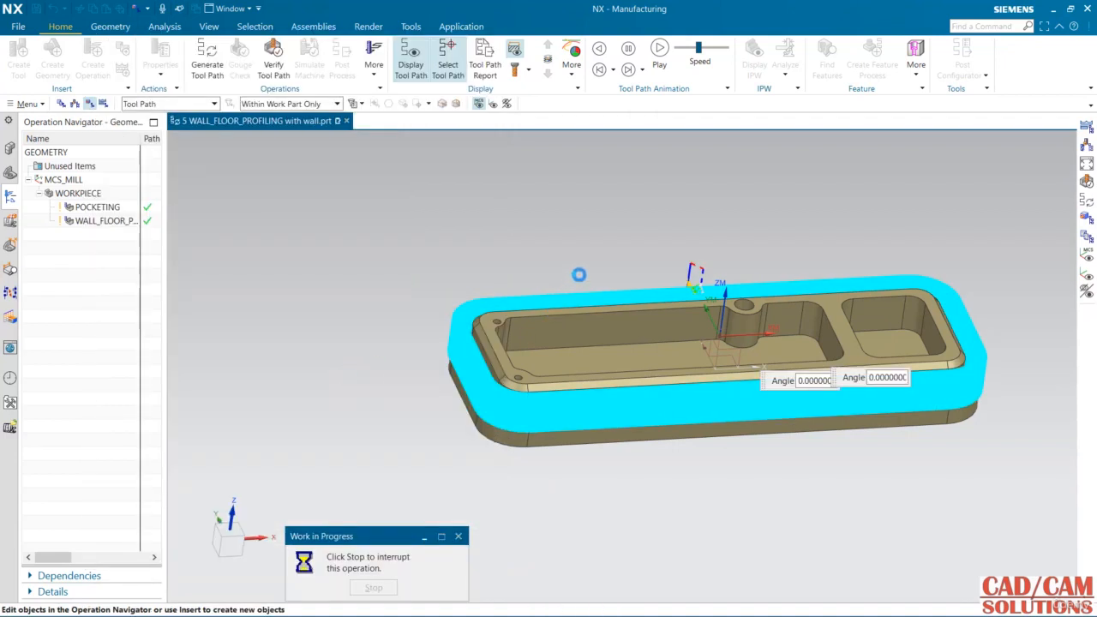
mouse_move(588, 274)
middle_mouse_down()
mouse_move(602, 317)
mouse_move(592, 285)
middle_mouse_up()
left_click(293, 498)
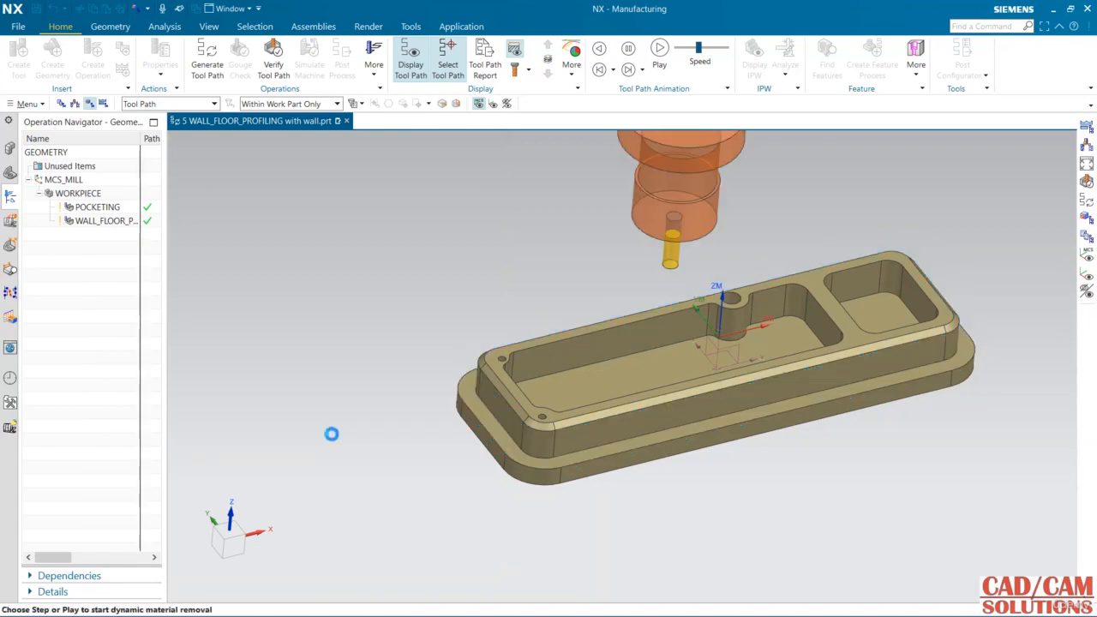
left_click(188, 566)
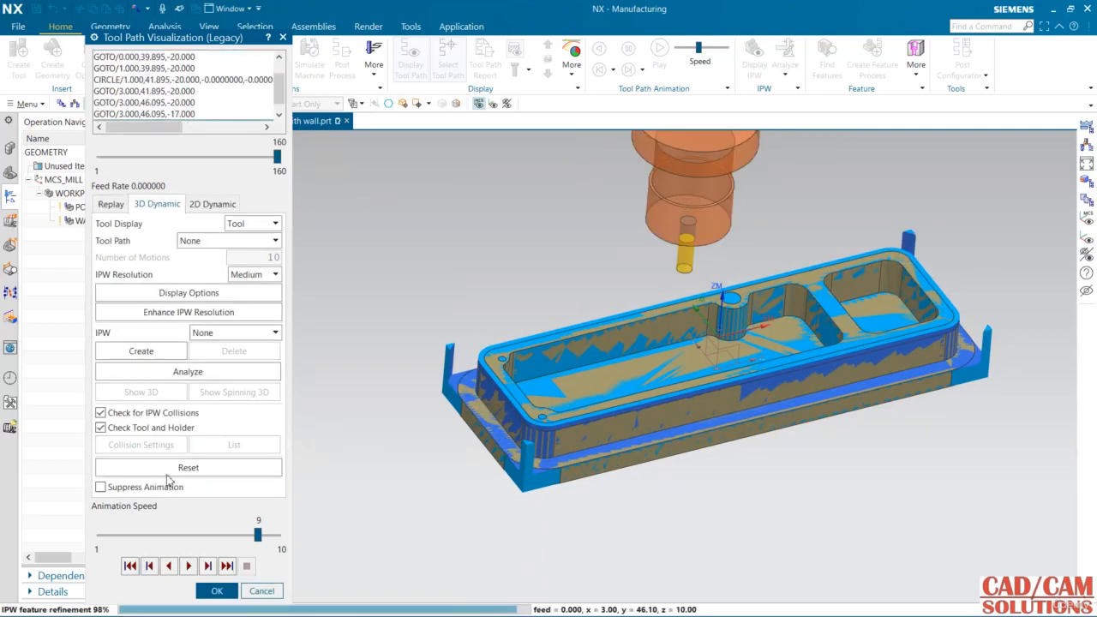
left_click(219, 591)
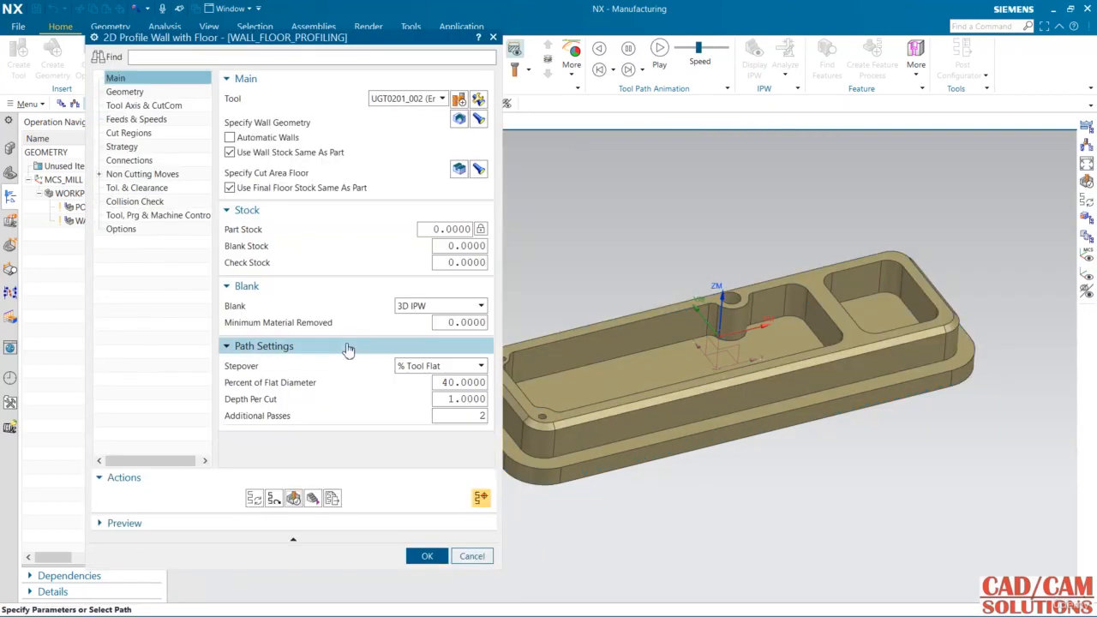
Set the operation's spindle speed to 3000 rpm and cut feed rate to 2500 mmpm, and recalculate the feeds and speeds.
left_click(140, 93)
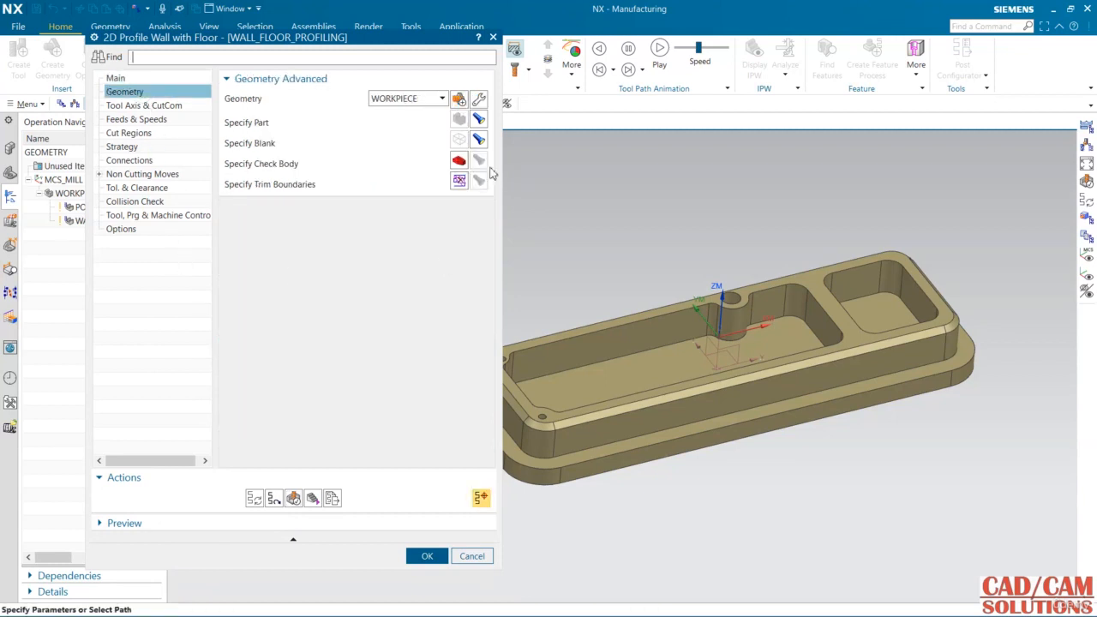
left_click(155, 105)
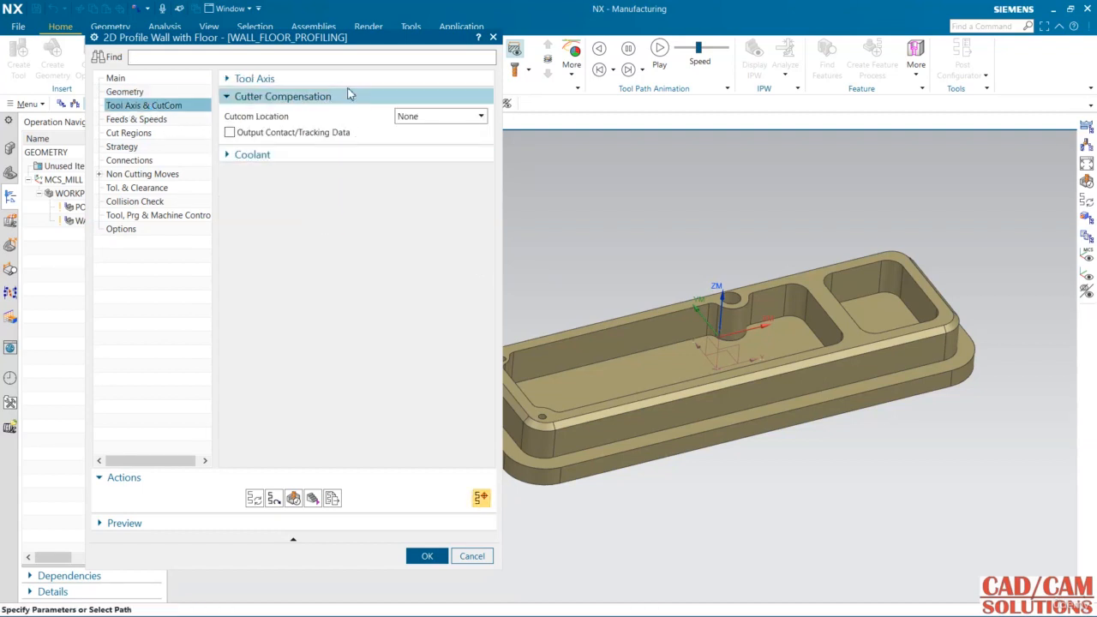
left_click(349, 81)
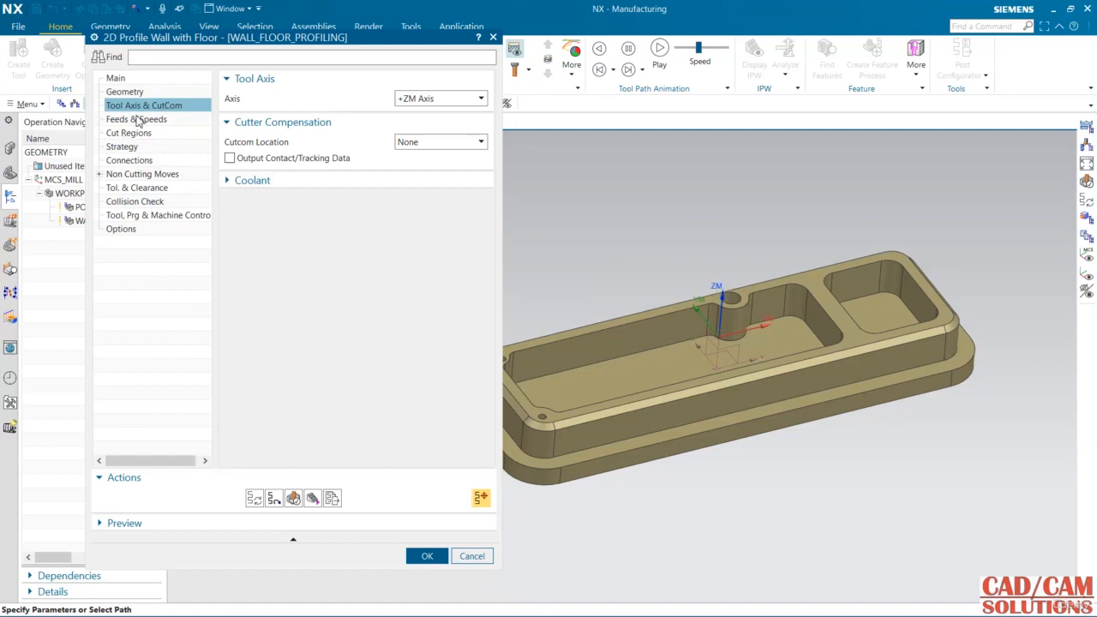
left_click(138, 119)
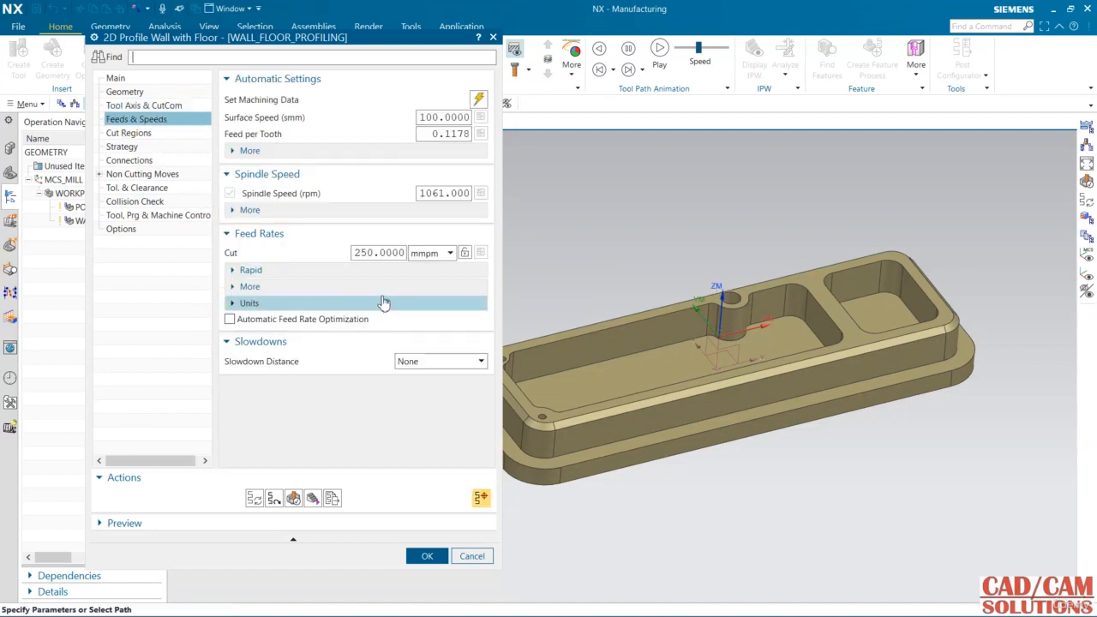
double_click(439, 196)
type("3")
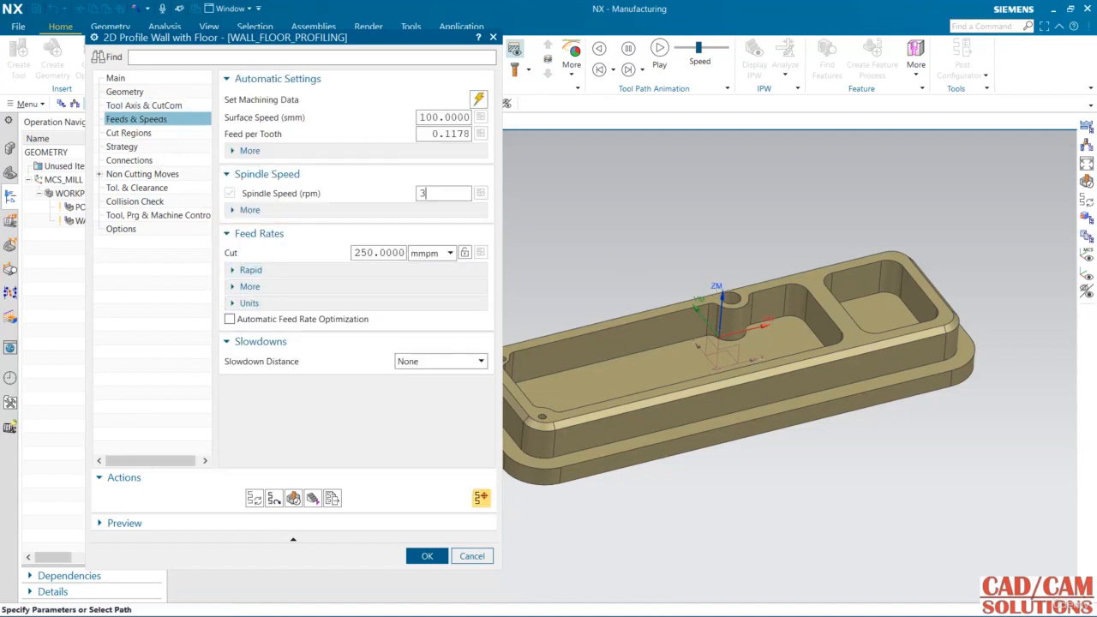
double_click(439, 195)
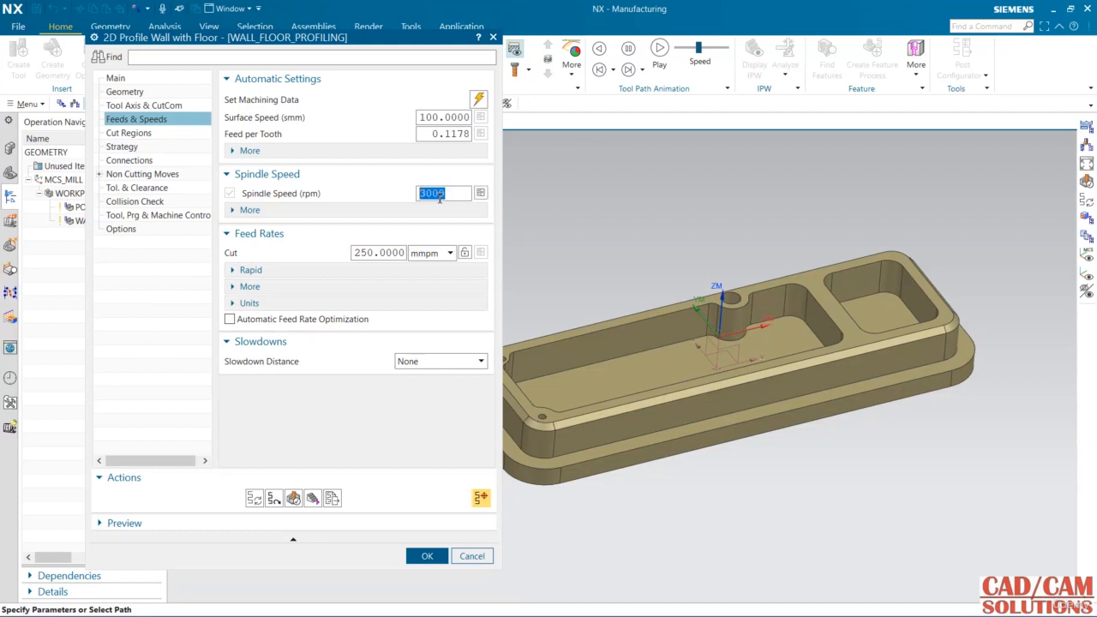
double_click(397, 253)
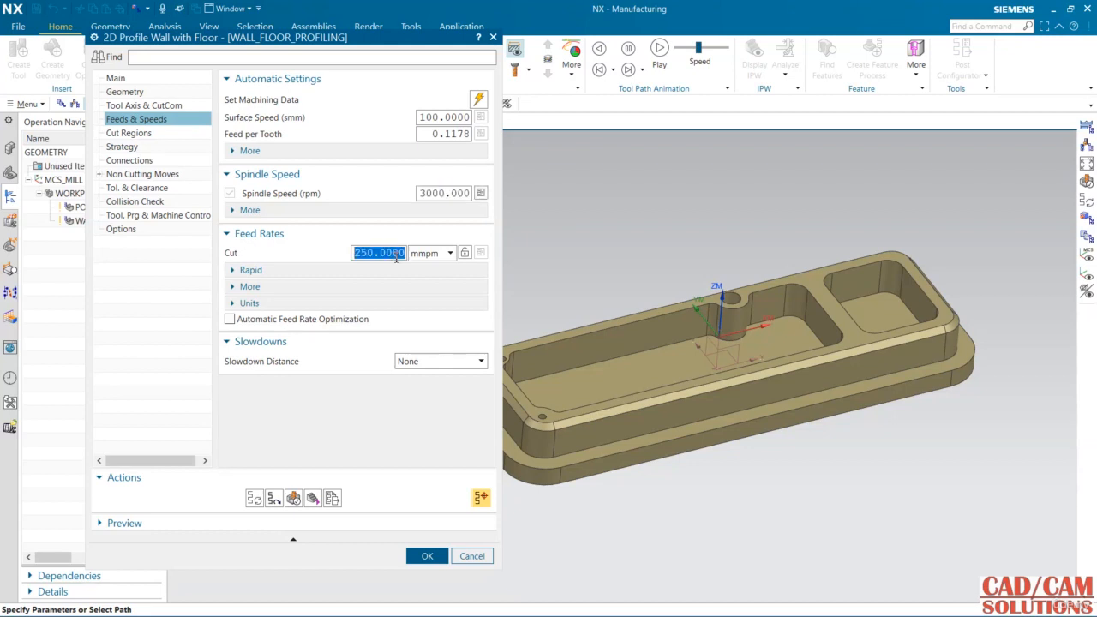
type("25")
double_click(396, 256)
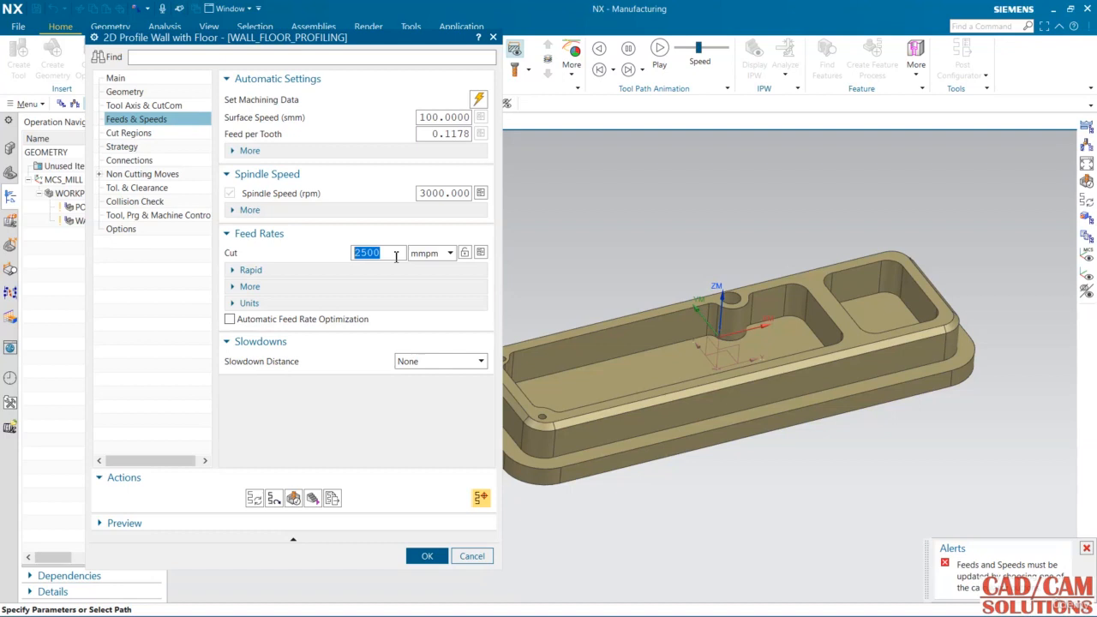
left_click(480, 193)
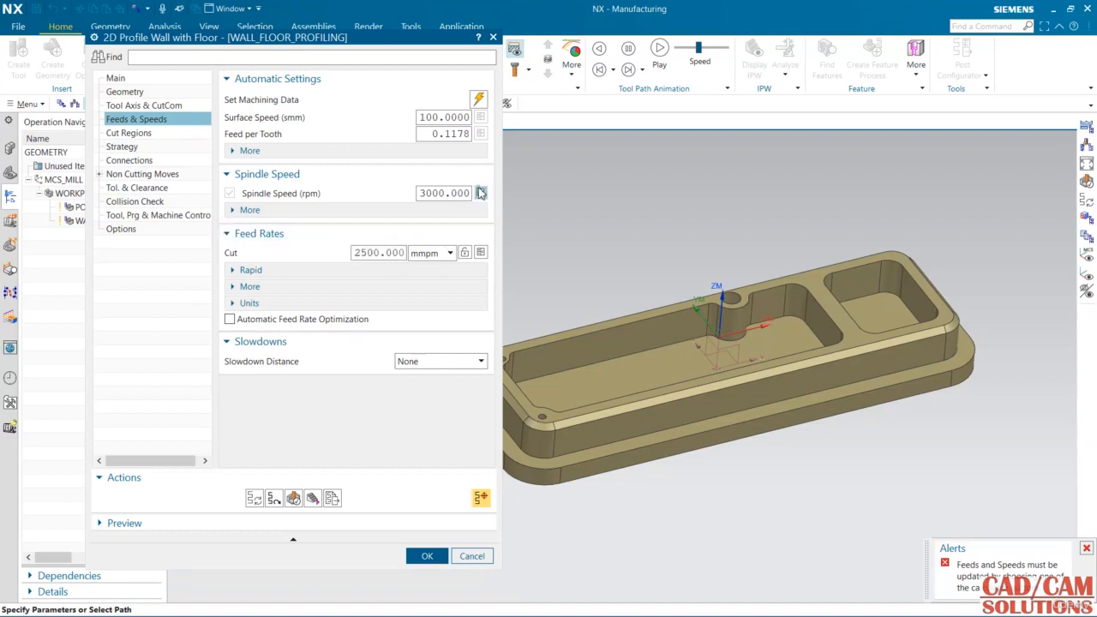
Enable the tool and holder collision check and review the holder, shank and neck clearances.
left_click(117, 134)
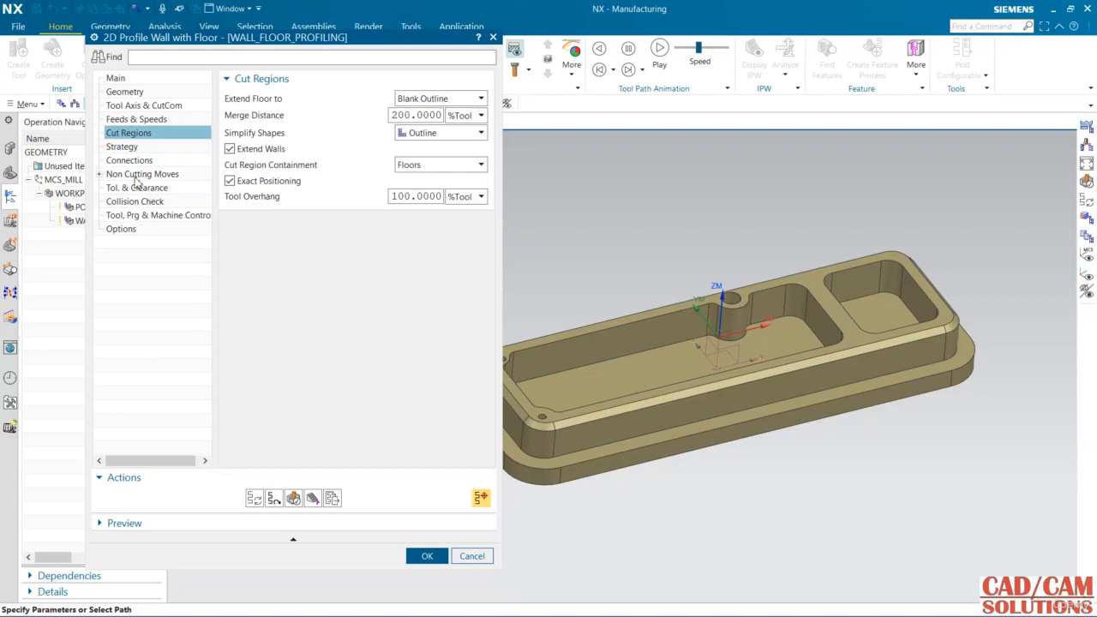
left_click(117, 148)
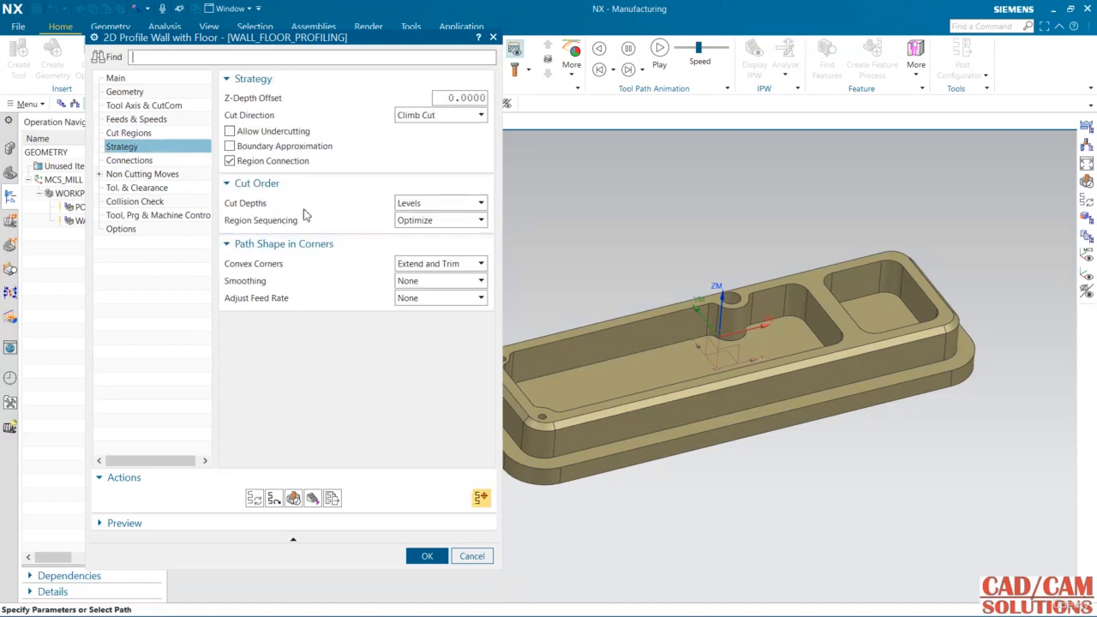
left_click(131, 160)
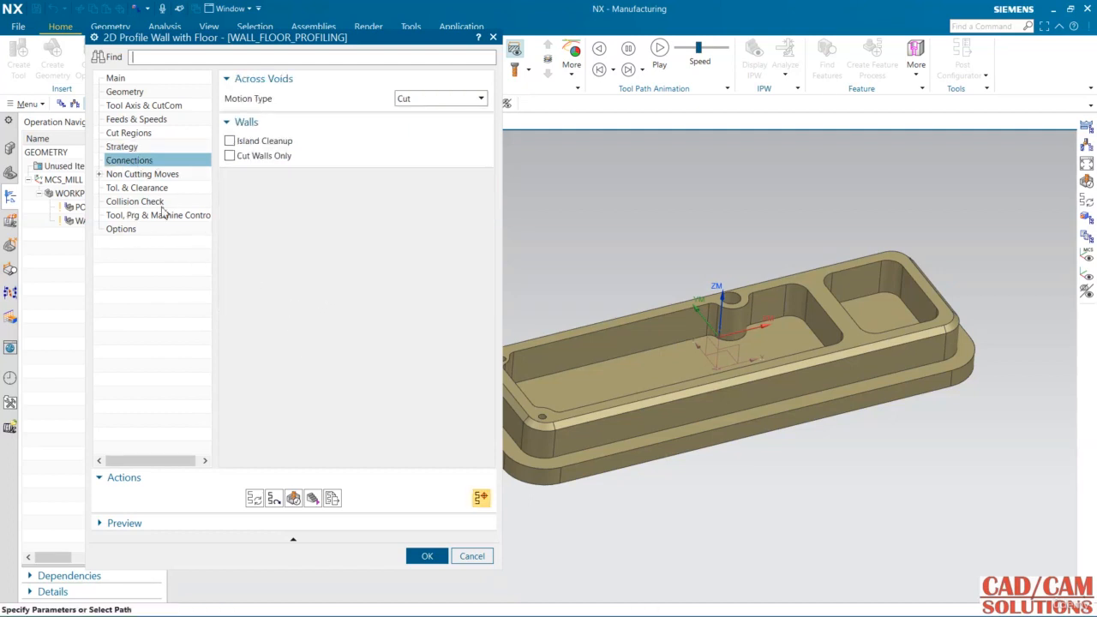
left_click(135, 204)
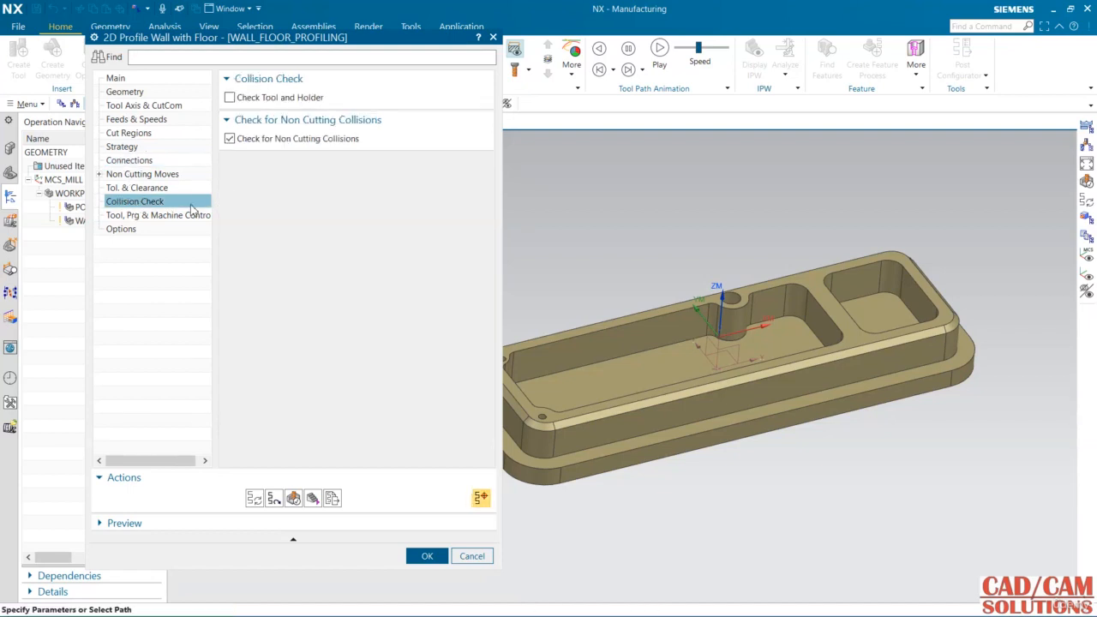
left_click(231, 98)
left_click(152, 188)
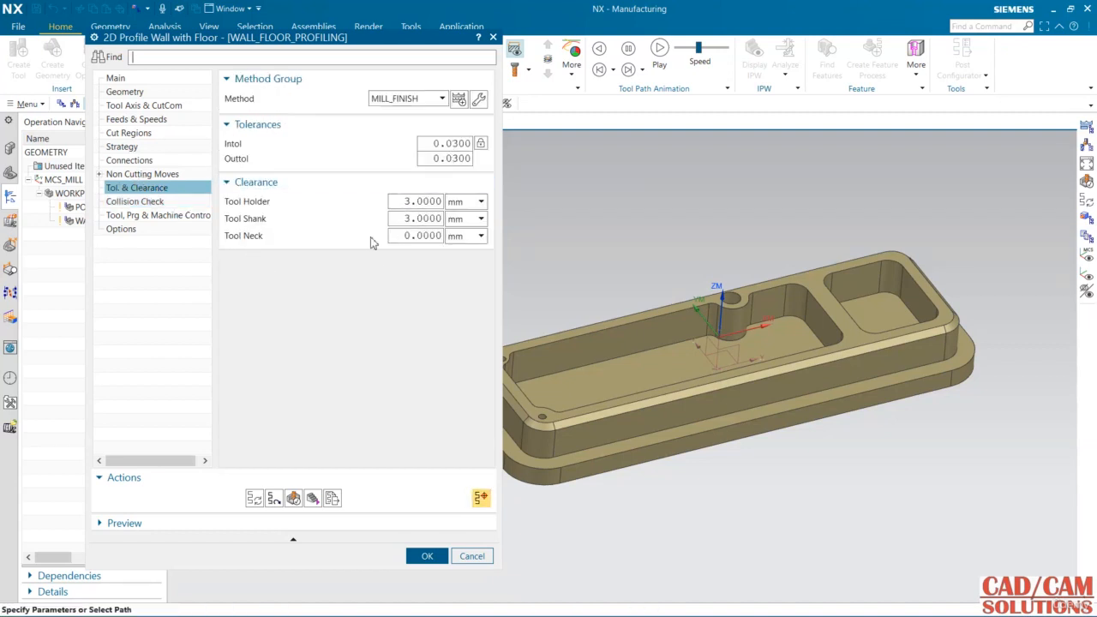
left_click(137, 201)
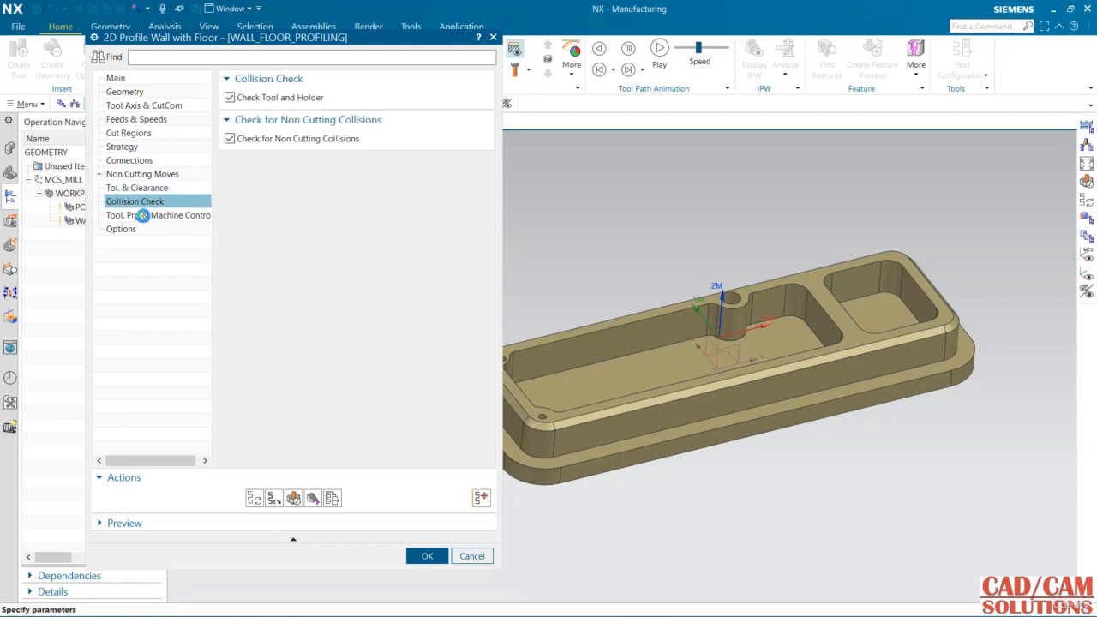
Show the Operation Navigator in program order and check the operation's program group assignment.
left_click(143, 215)
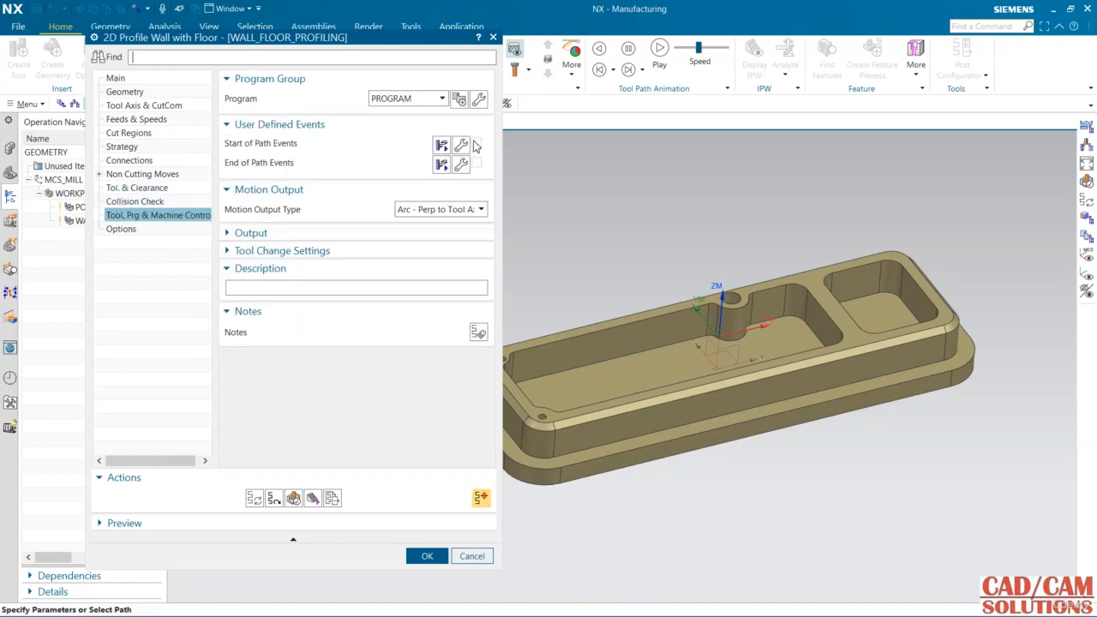
left_click(61, 103)
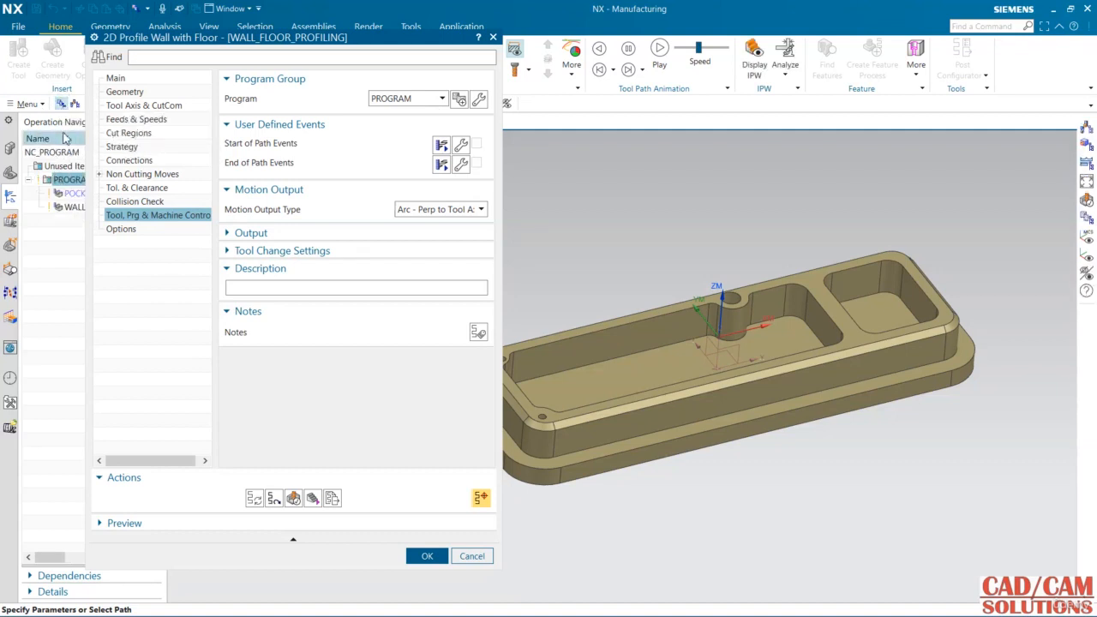
left_click(427, 98)
left_click(429, 99)
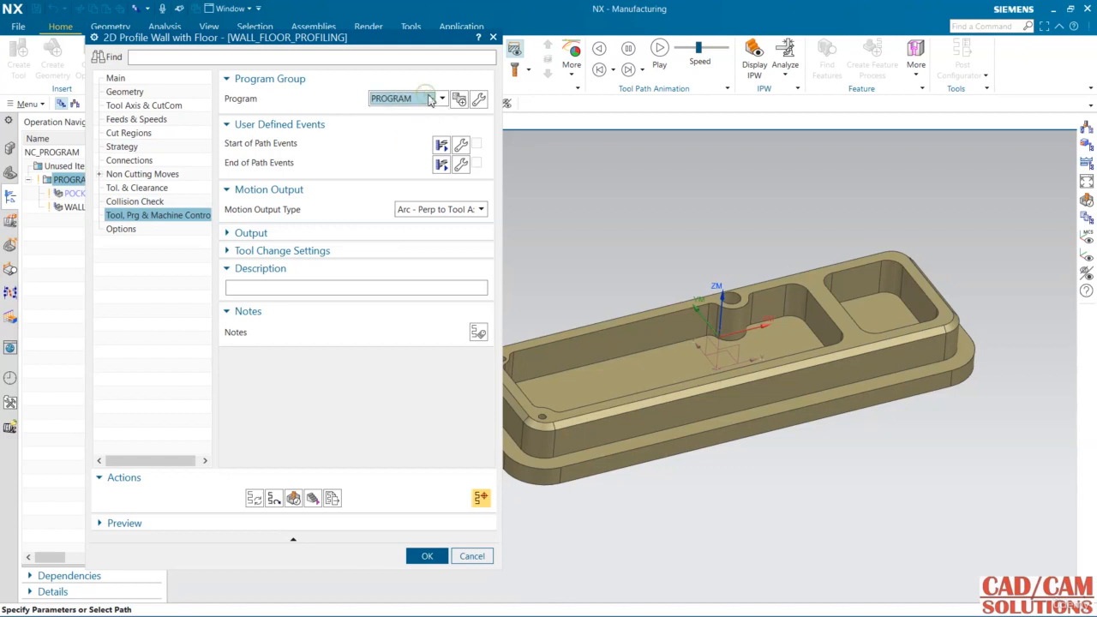
left_click(128, 229)
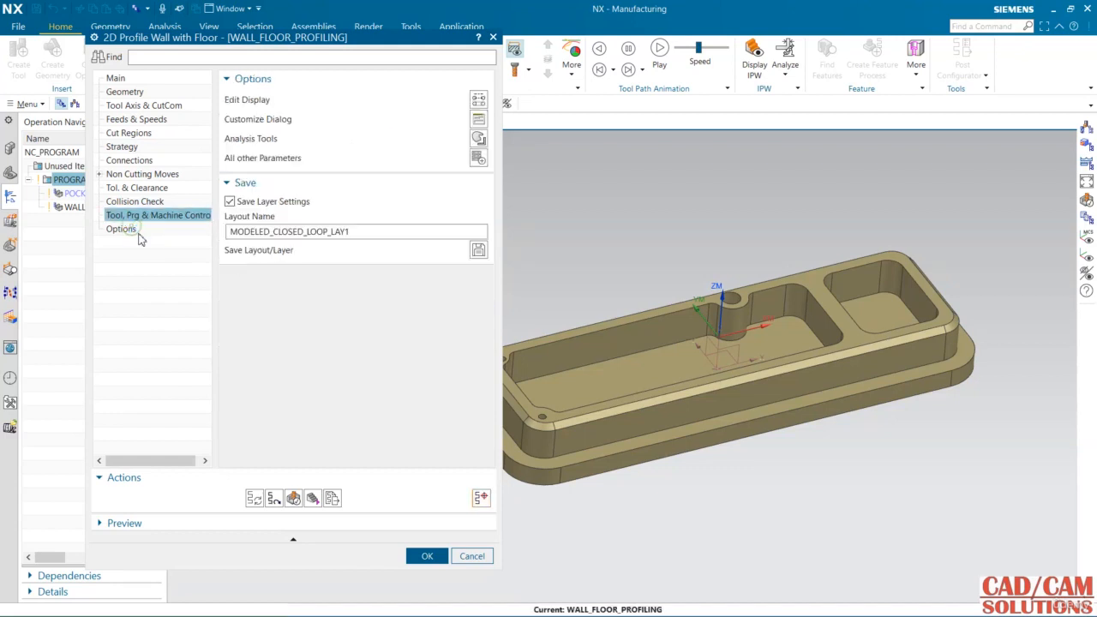
Redisplay the tool path on the part and examine its engage and retract moves at the long outer wall.
left_click(293, 498)
middle_click_drag(698, 465, 808, 436)
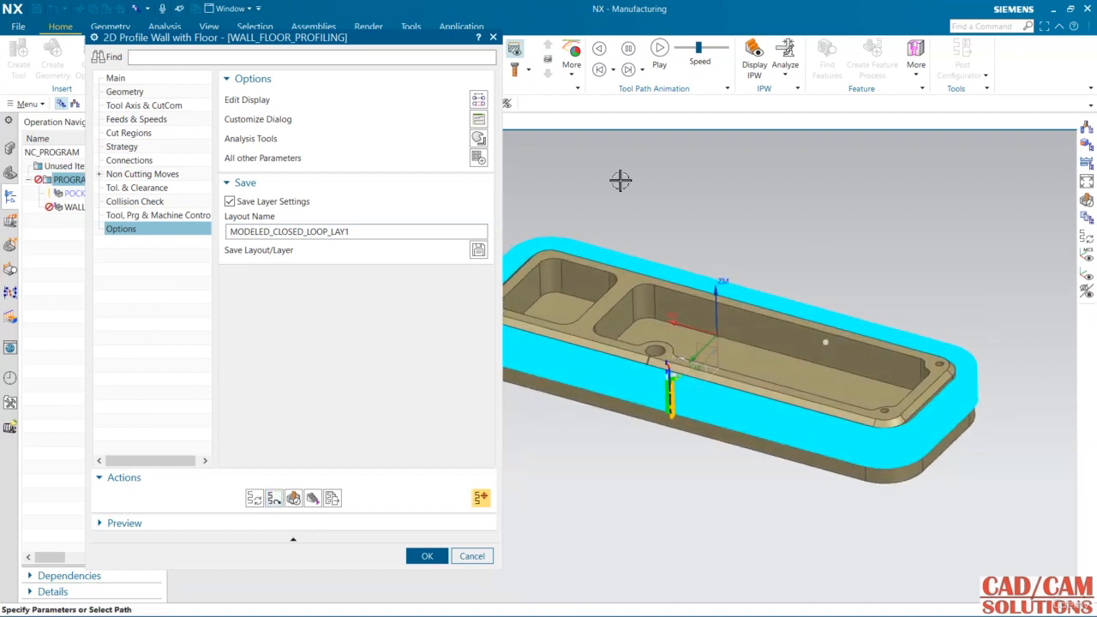
left_click_drag(411, 39, 345, 32)
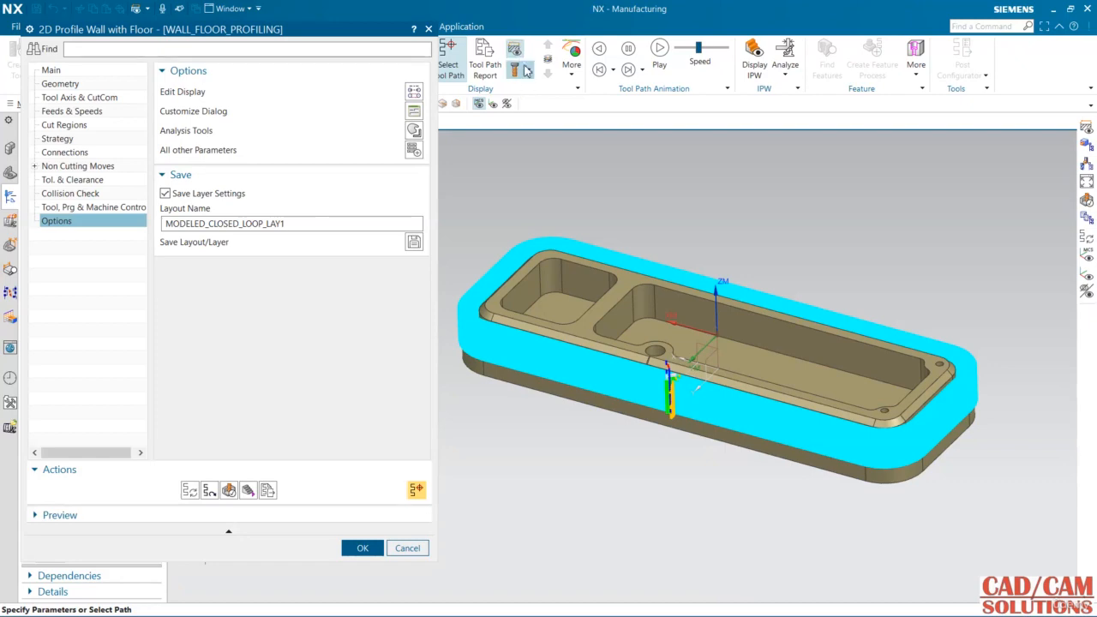
left_click(529, 72)
left_click(533, 9)
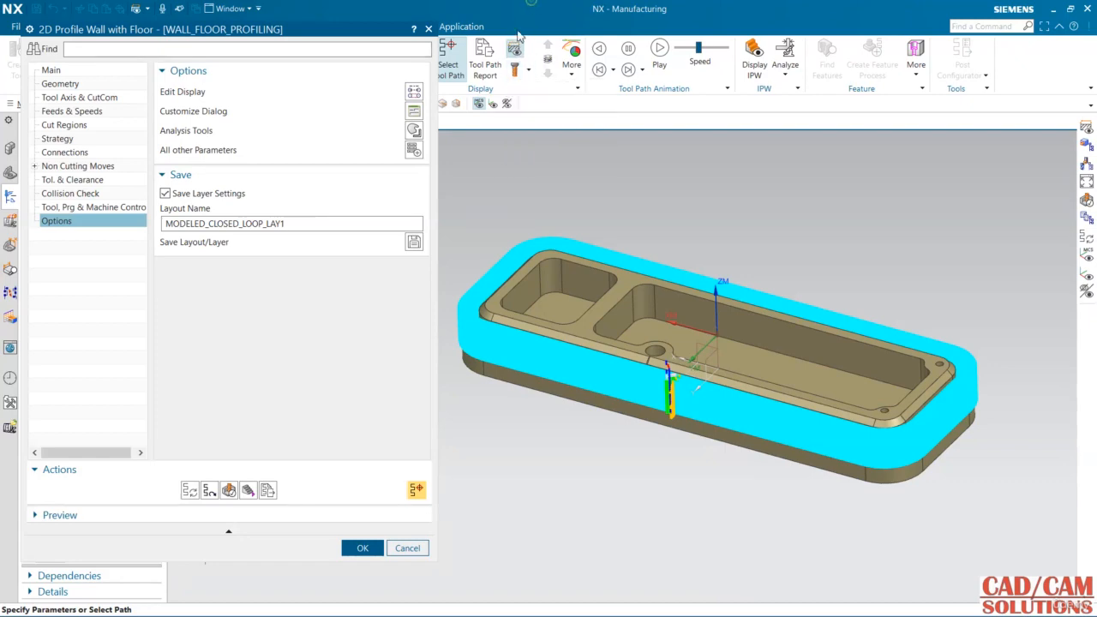
scroll(666, 431, "up", 6)
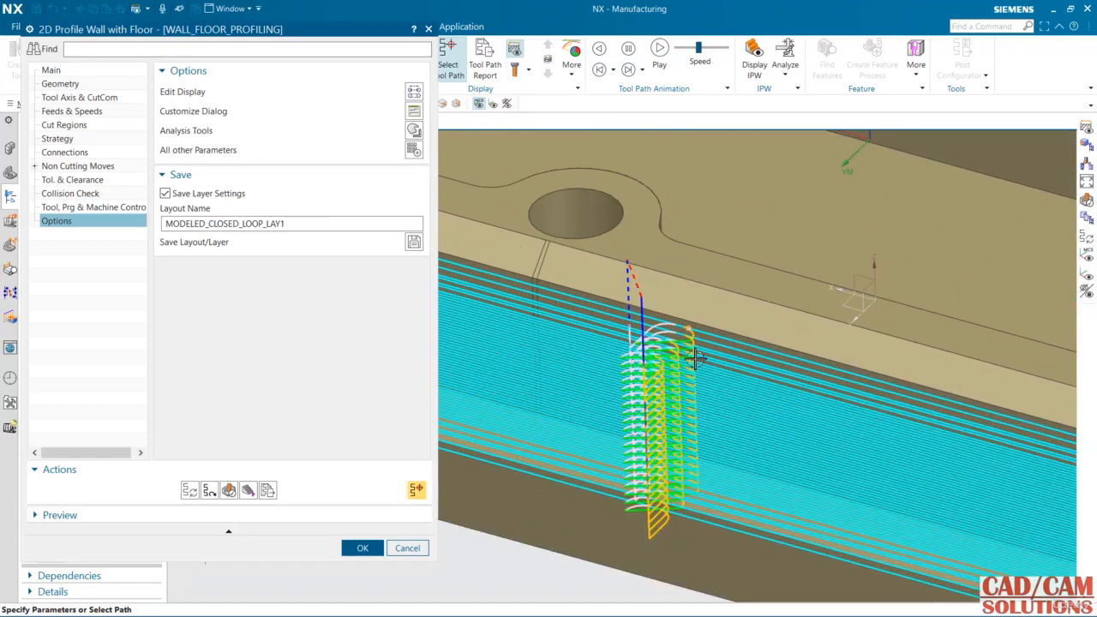
middle_click_drag(691, 443, 648, 373, "shift")
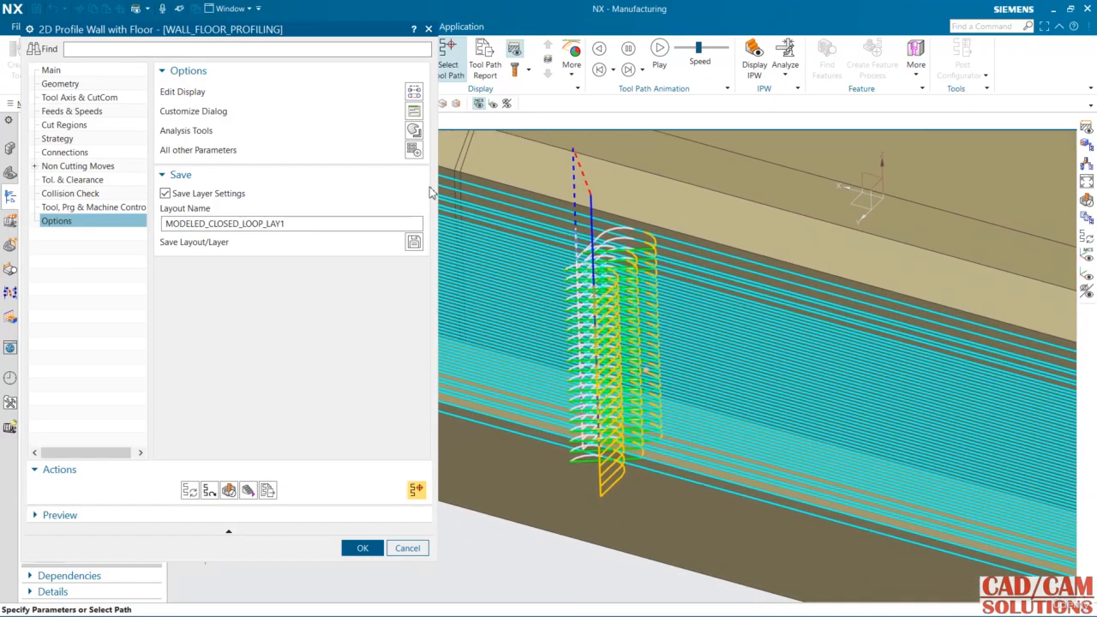
Examine the path display colors assigned to the motion types and compare them with the displayed tool path.
left_click(414, 92)
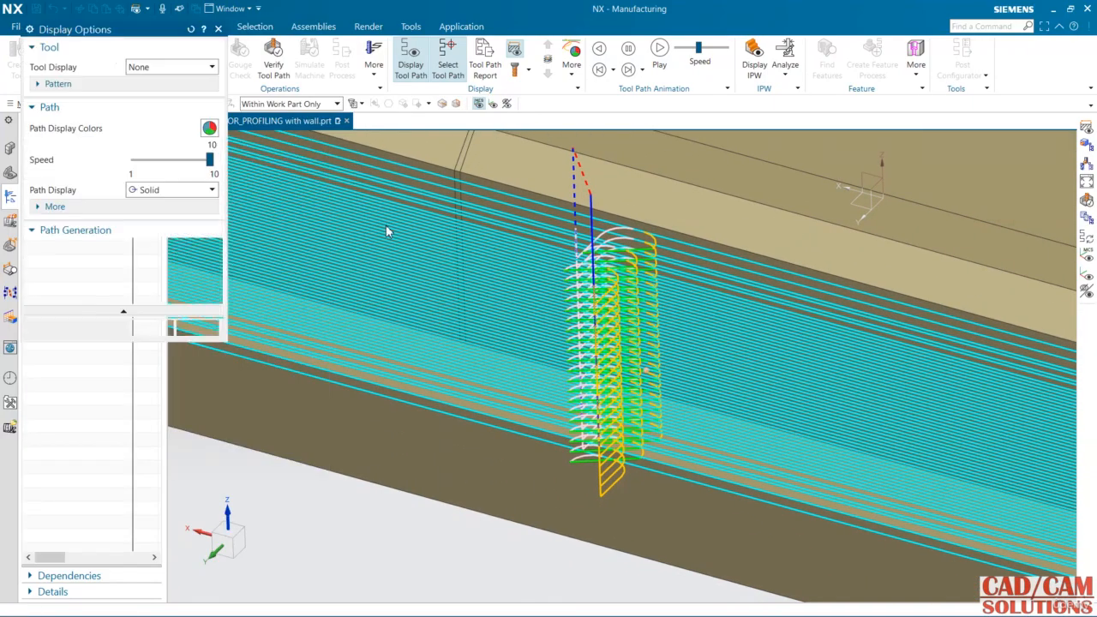
left_click(209, 128)
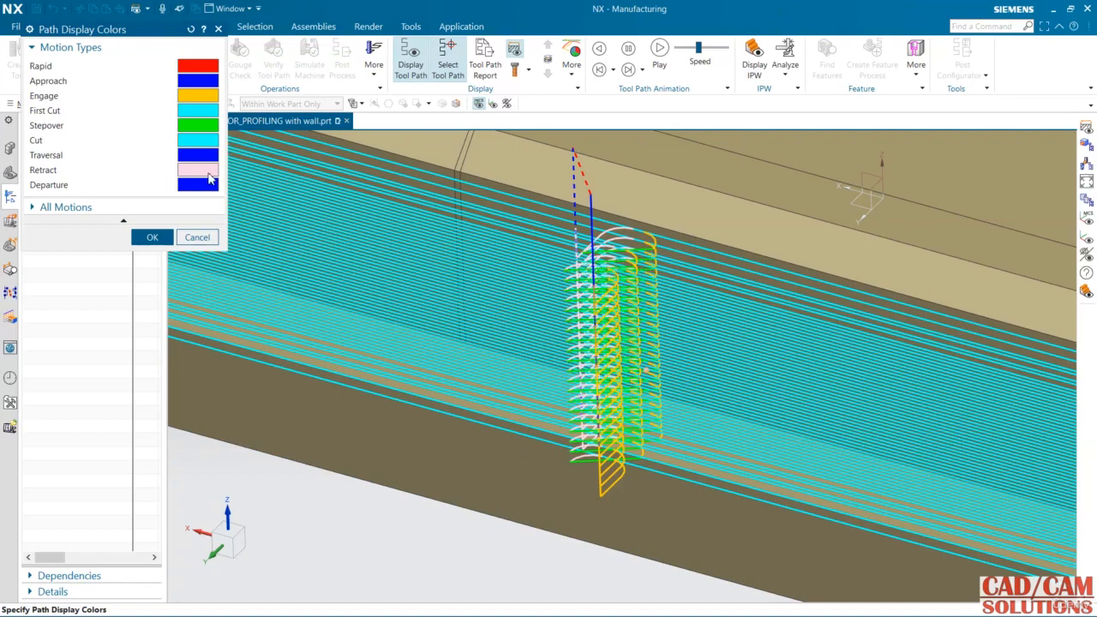
left_click(153, 238)
scroll(647, 364, "down", 2)
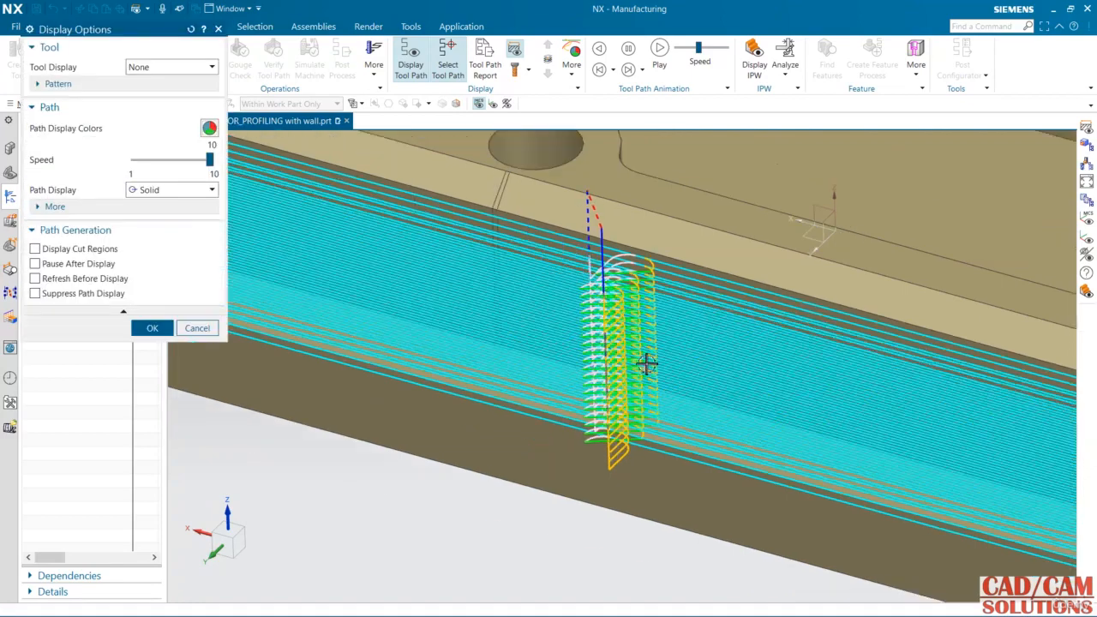
scroll(647, 364, "down", 5)
middle_click_drag(677, 311, 653, 332)
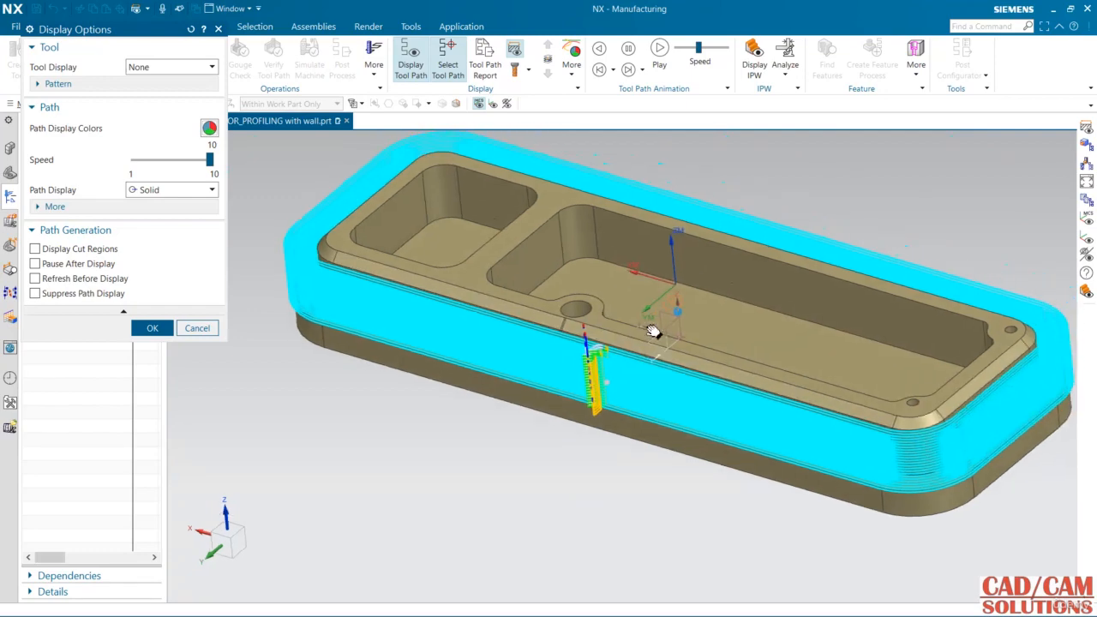
scroll(653, 332, "up", 4)
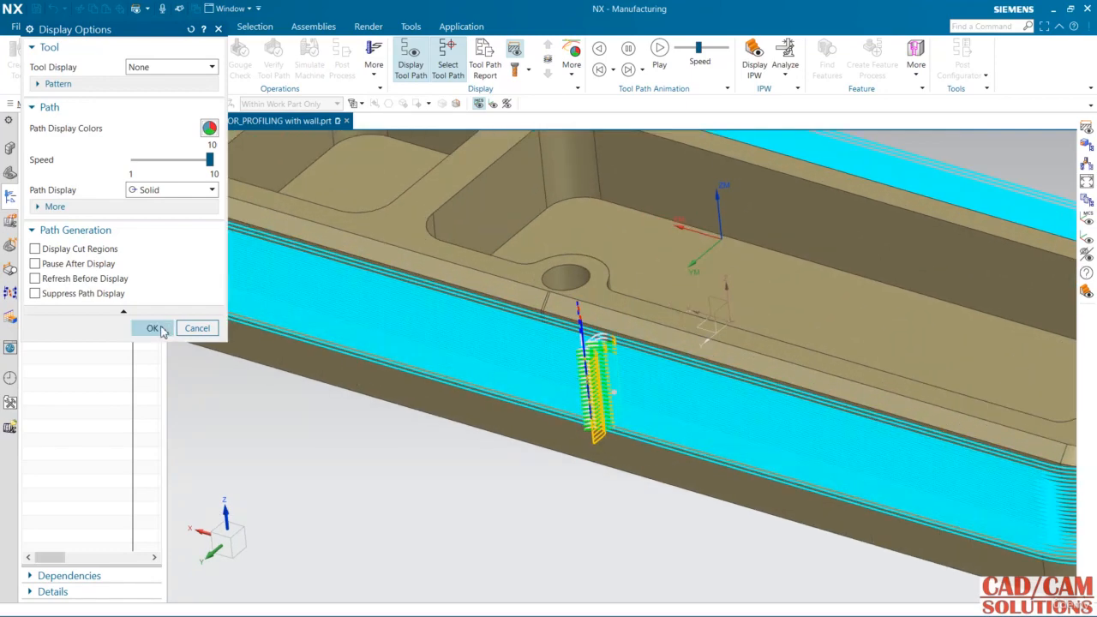
Accept the display options and finish editing the 2D Profile Wall with Floor operation.
left_click(156, 329)
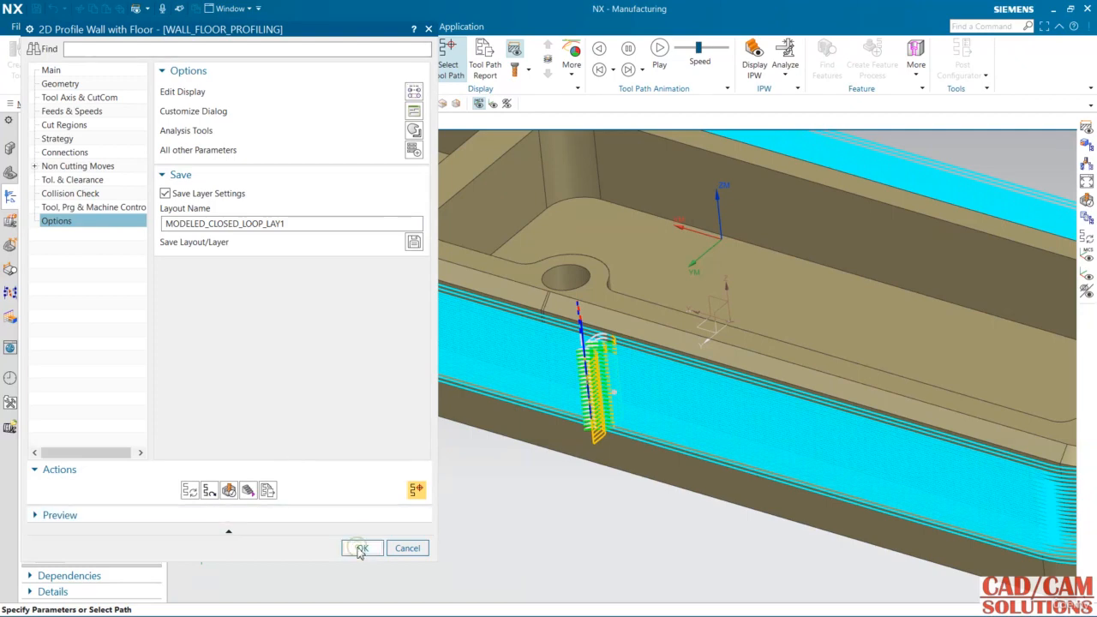
left_click(361, 549)
scroll(398, 489, "down", 3)
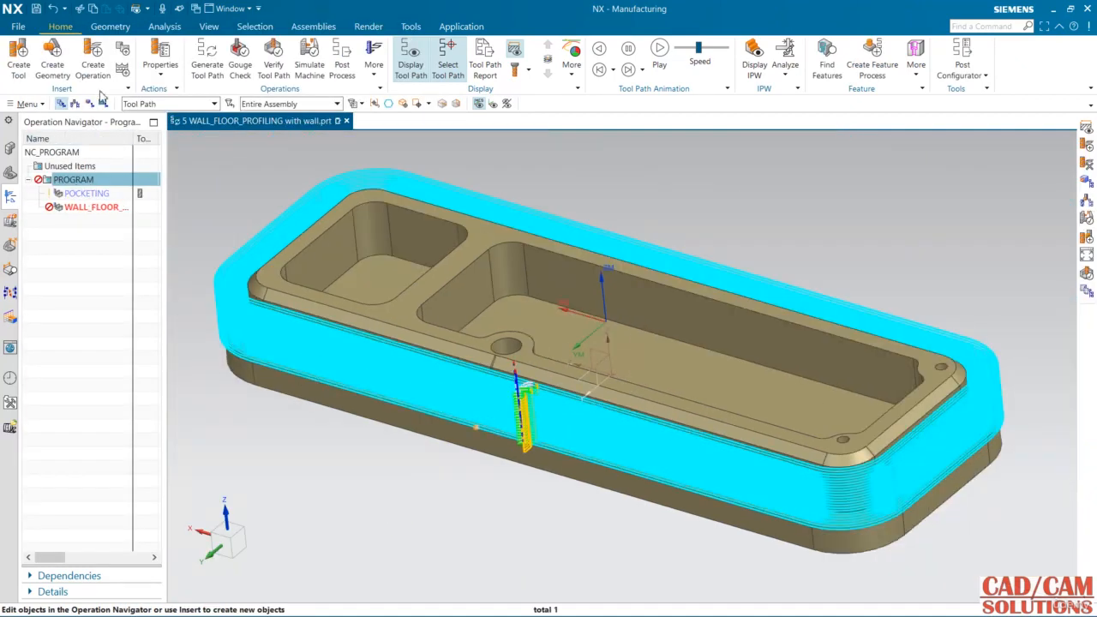
Show the Operation Navigator in geometry order and regenerate the tool path of the wall floor profiling operation.
left_click(89, 102)
right_click(101, 220)
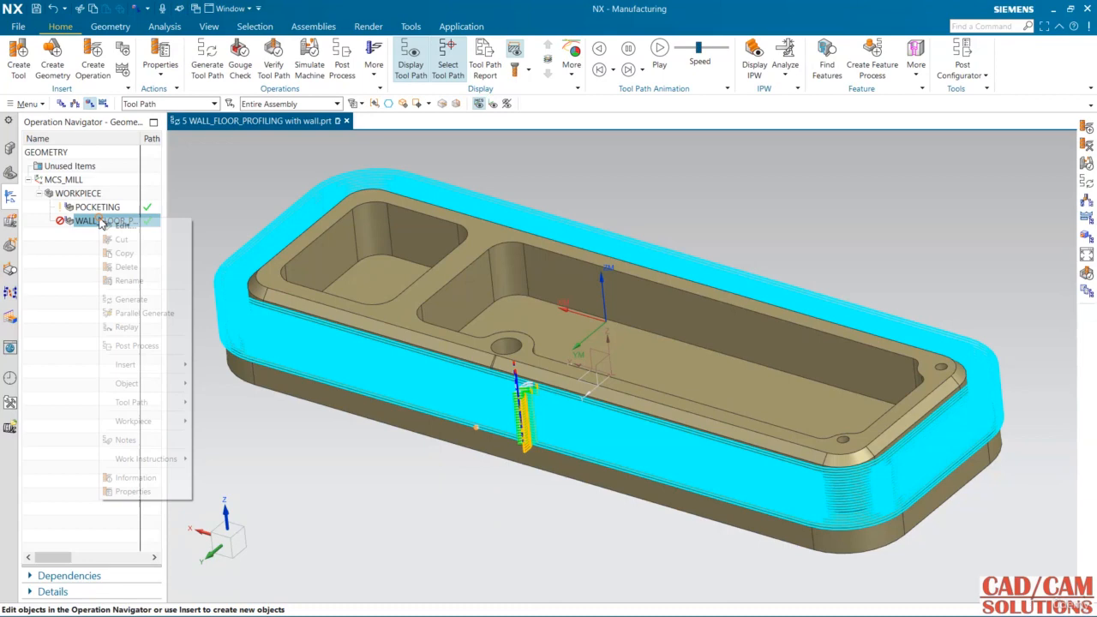
left_click(158, 299)
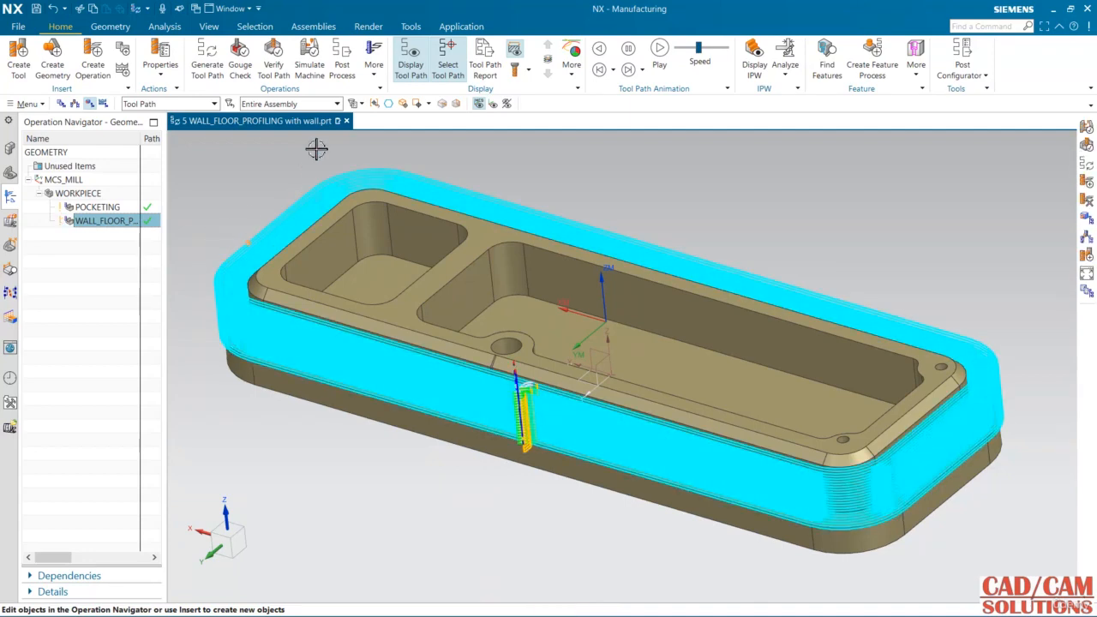
Postprocess the wall floor profiling operation with the MILL_3_AXIS postprocessor, keeping the default output settings, and acknowledge the postprocessor message.
left_click(342, 67)
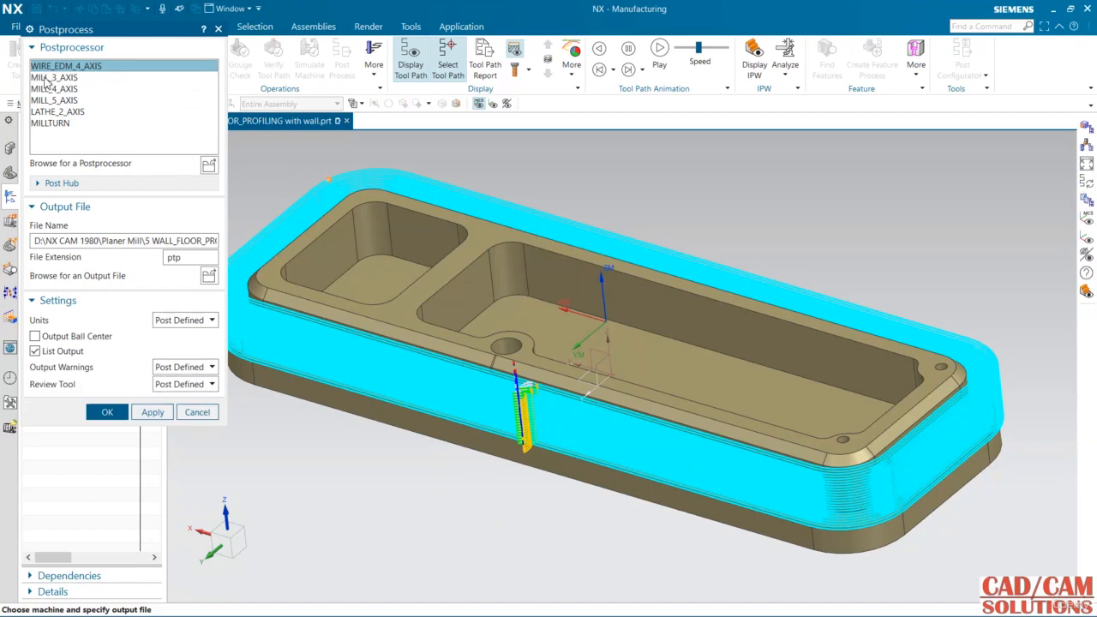
left_click(47, 78)
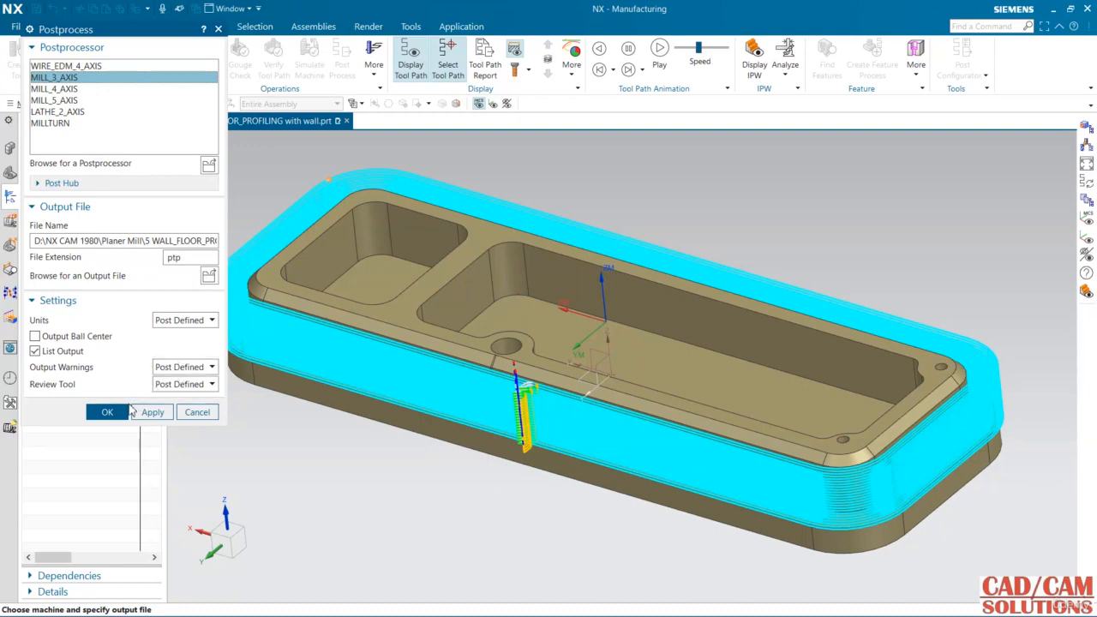
left_click(118, 411)
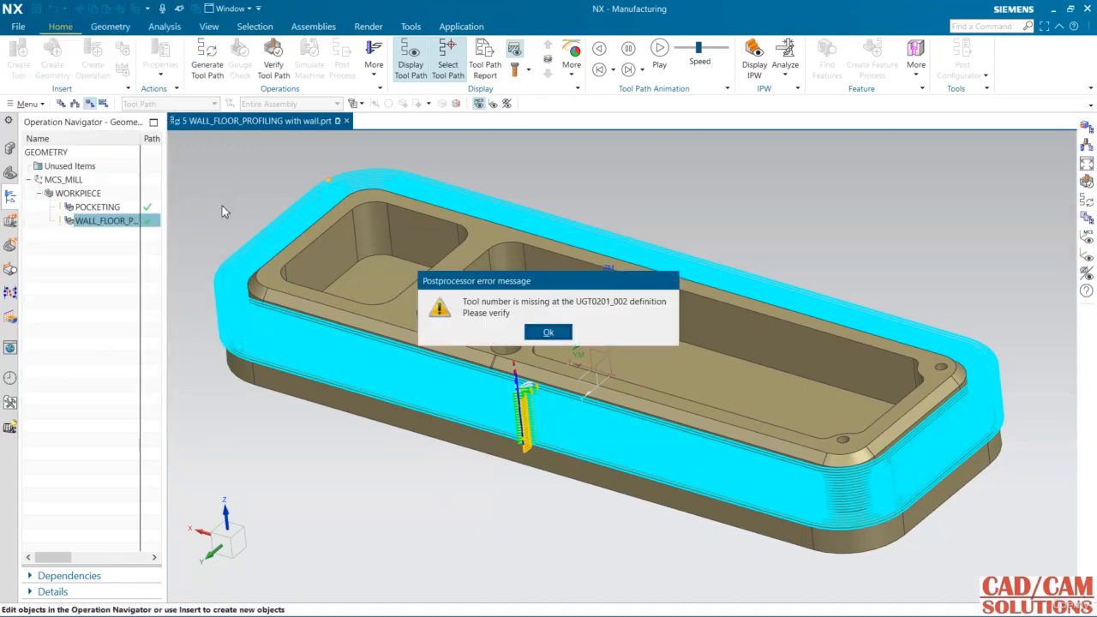
left_click(550, 333)
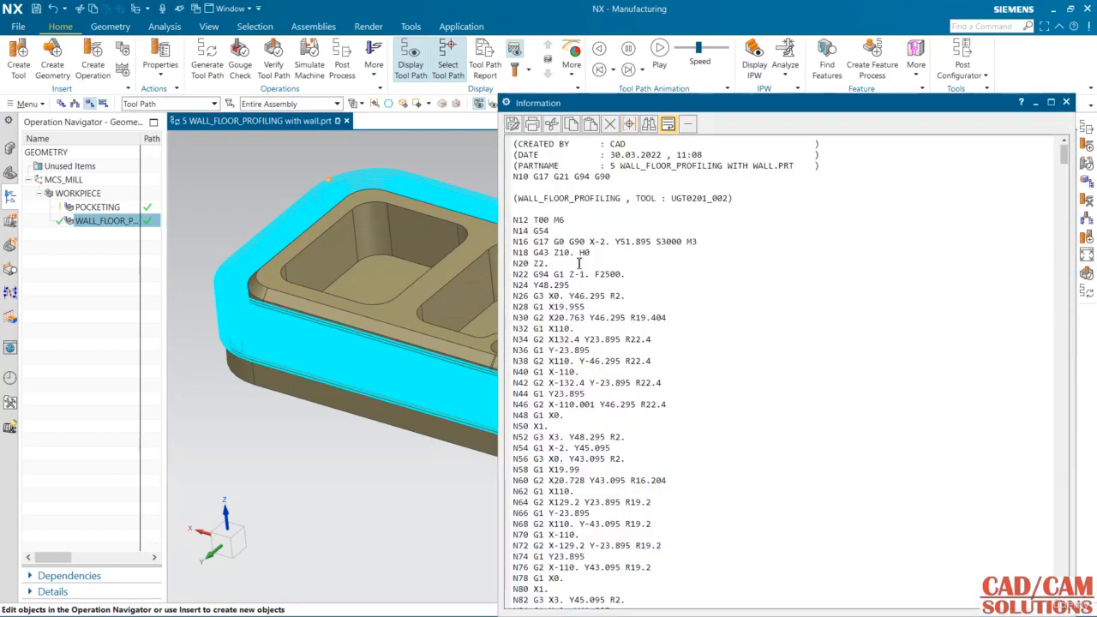
Examine the tool call and motion blocks in the generated NC code, and close the listing.
left_click_drag(535, 220, 549, 220)
scroll(654, 310, "down", 9)
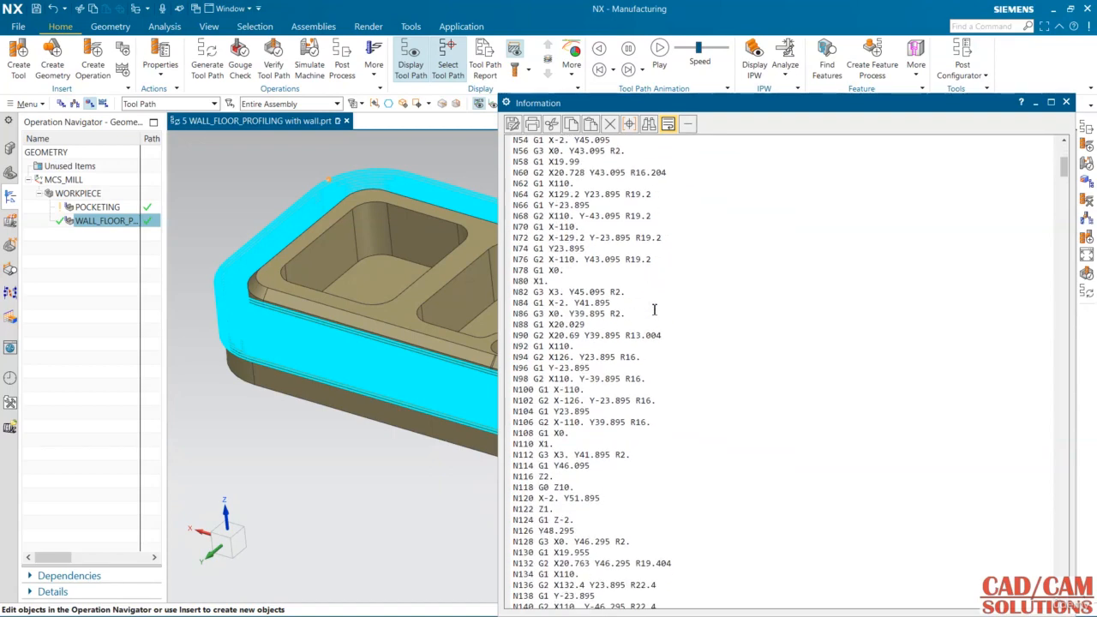
scroll(654, 309, "up", 9)
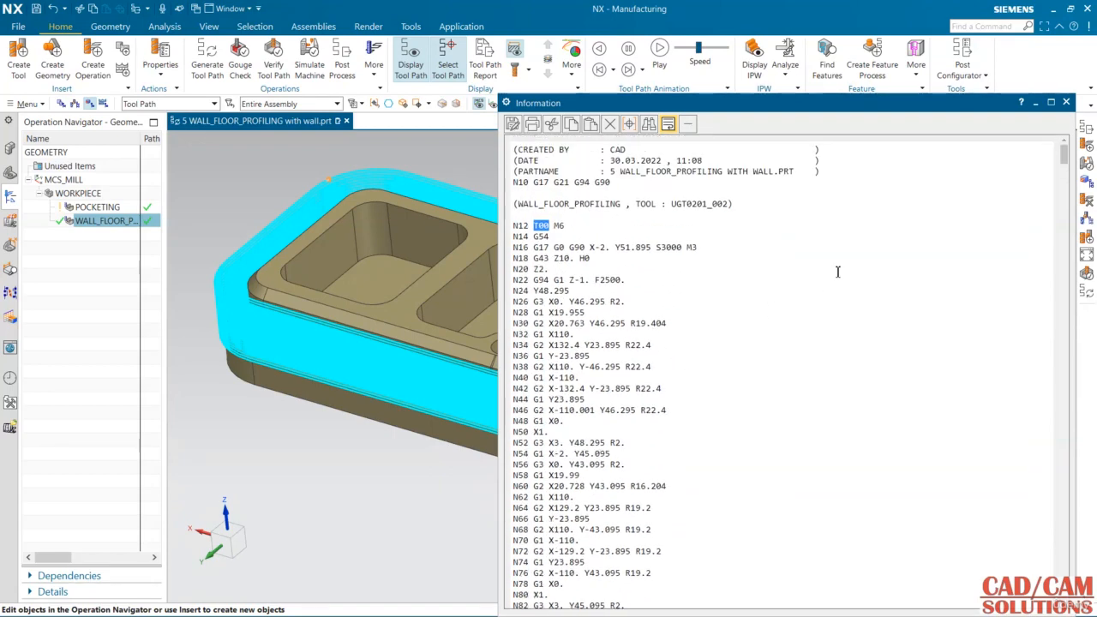
left_click(1066, 102)
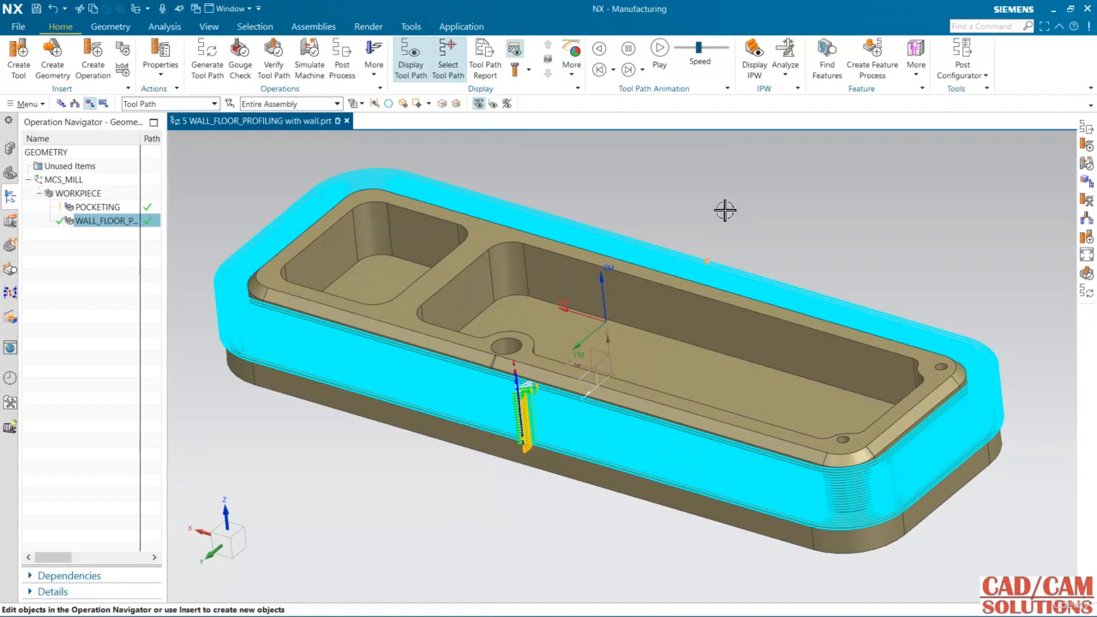
Start creating another mill_planar operation from the existing wall floor profiling operation.
middle_click_drag(725, 210, 732, 209)
scroll(732, 208, "up", 1)
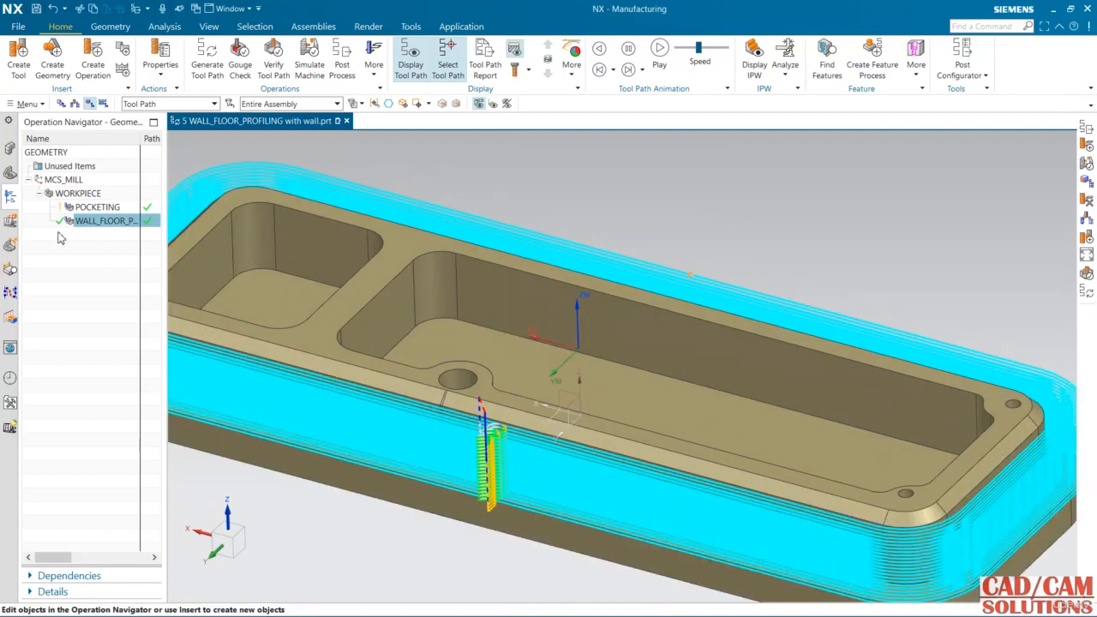
left_click(100, 222)
left_click(92, 60)
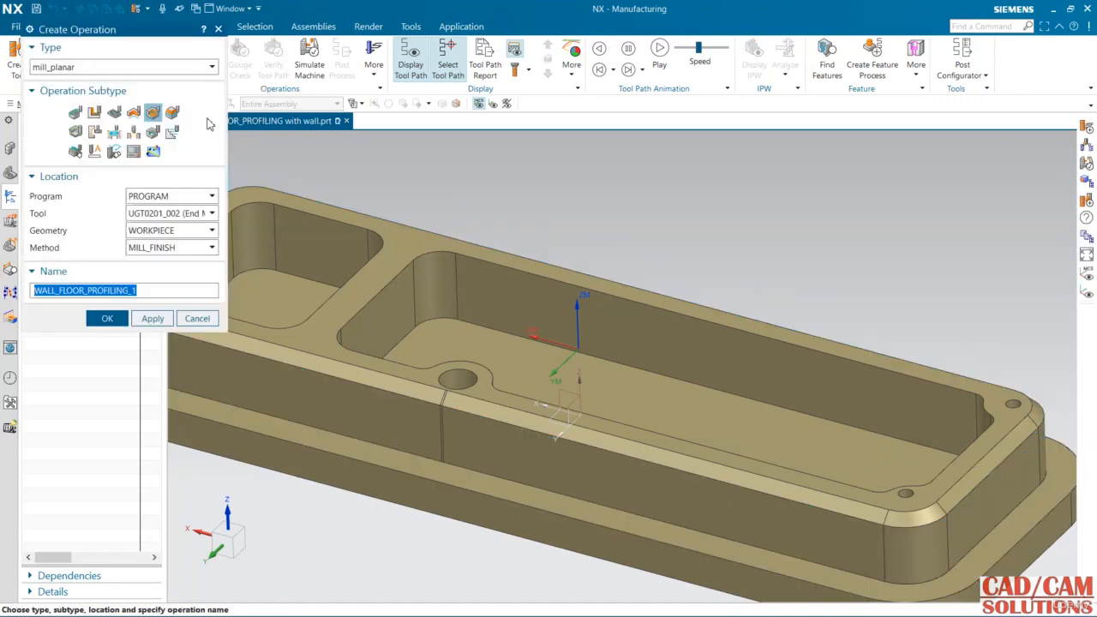